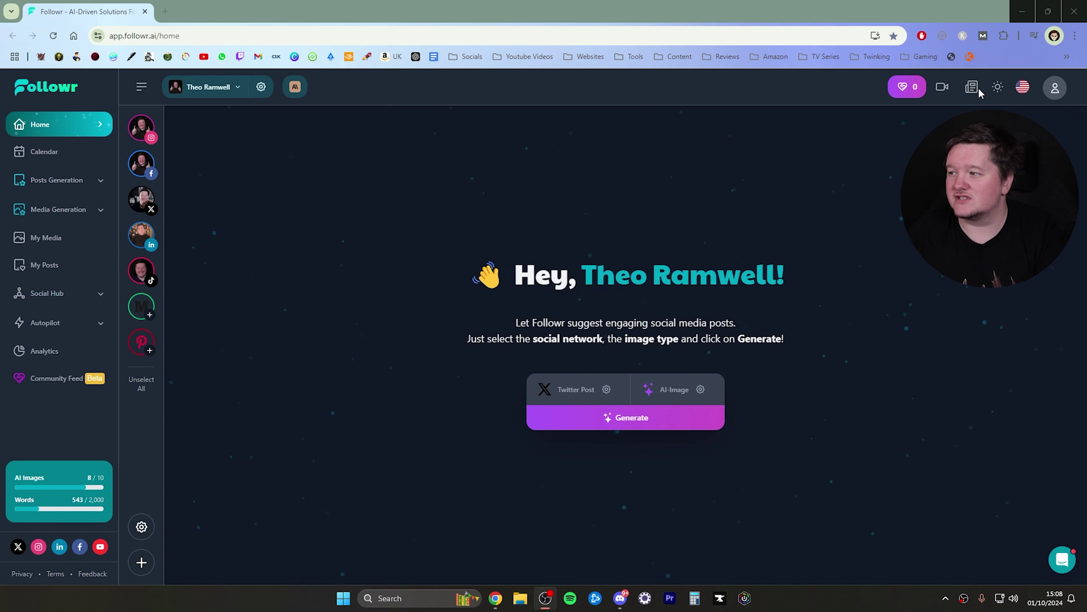
- Toggle the app between light and dark themes several times, ending on dark theme
click(997, 87)
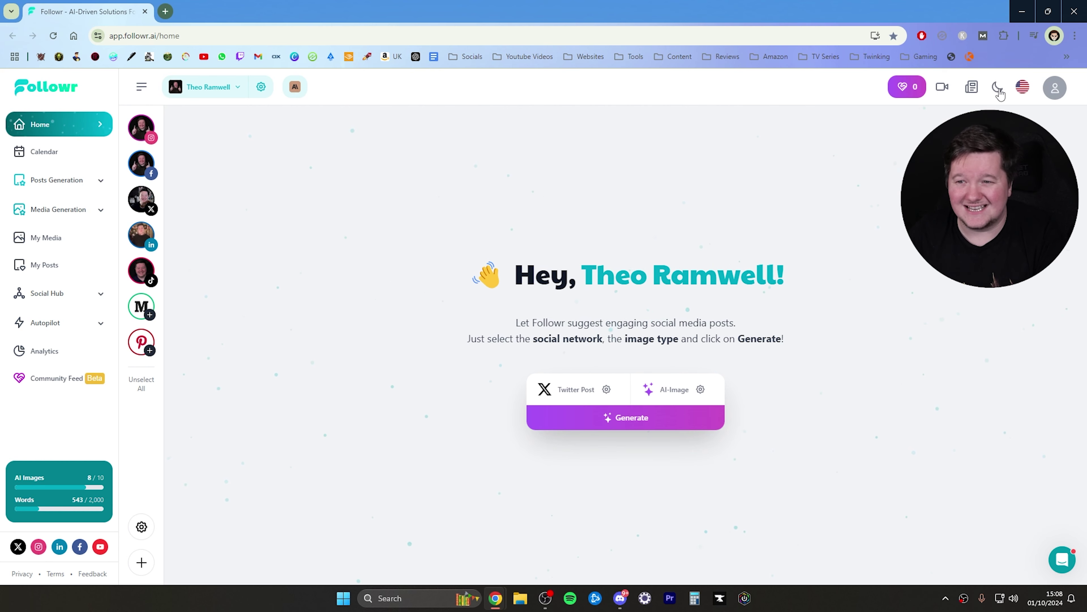
click(998, 87)
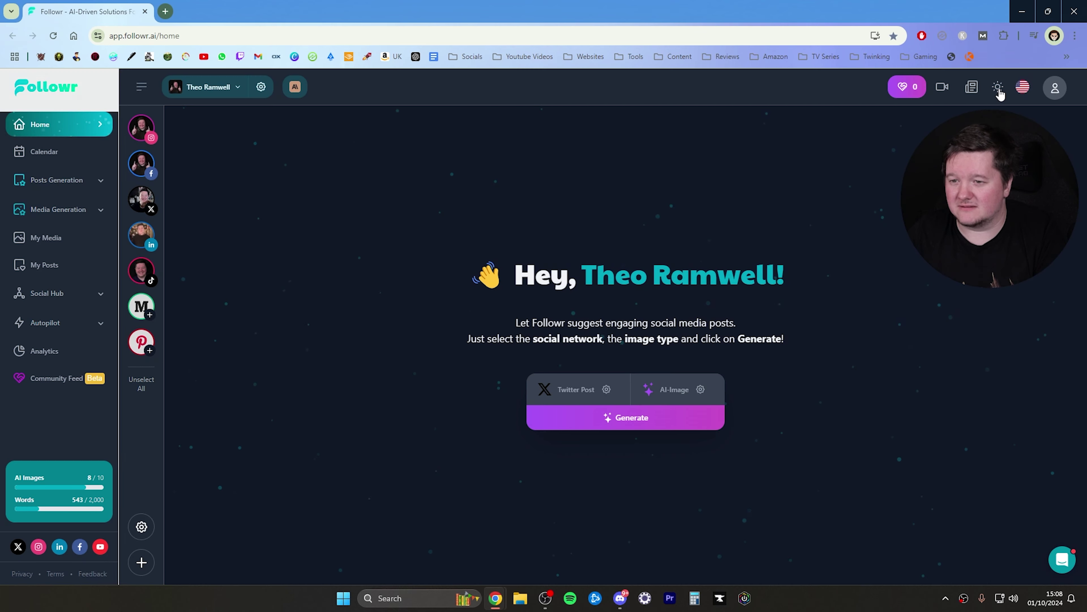
click(998, 88)
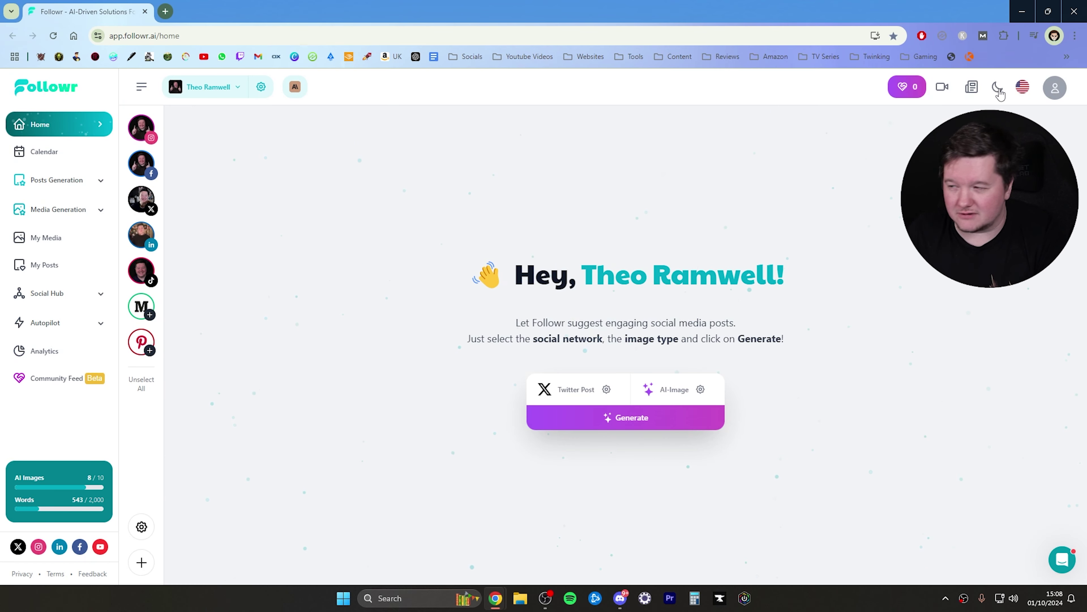
click(998, 88)
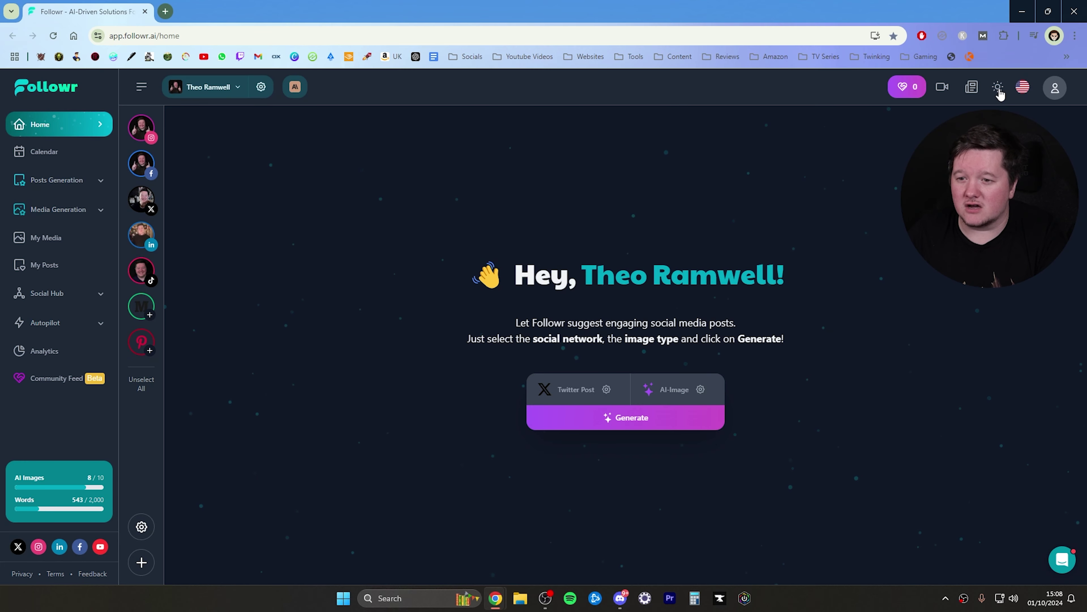
click(998, 87)
click(998, 88)
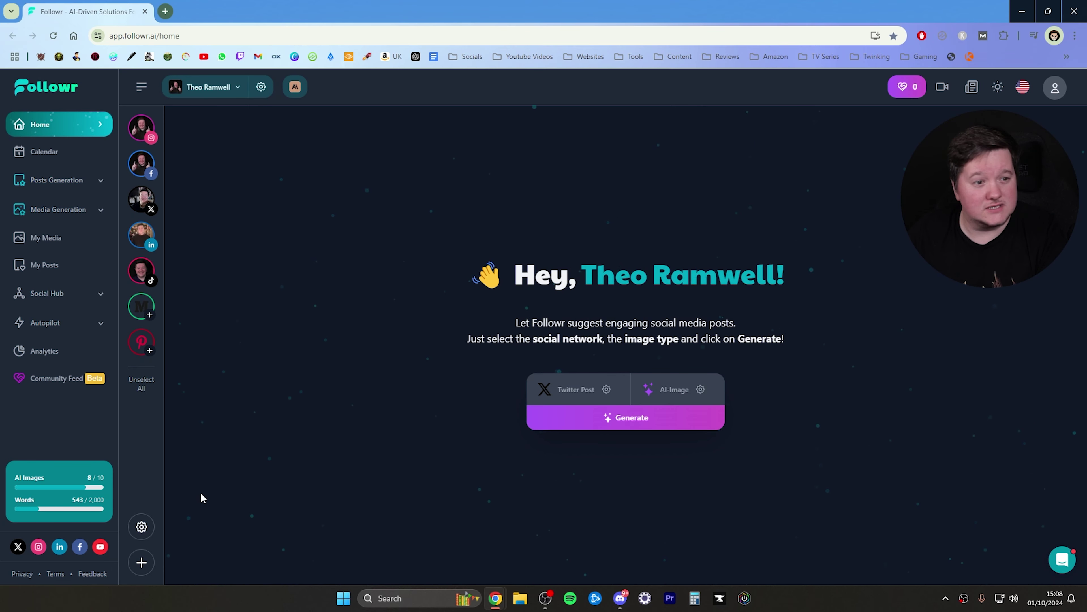
- Deselect the Instagram and Facebook accounts, then reselect Instagram
mouse_move(84, 465)
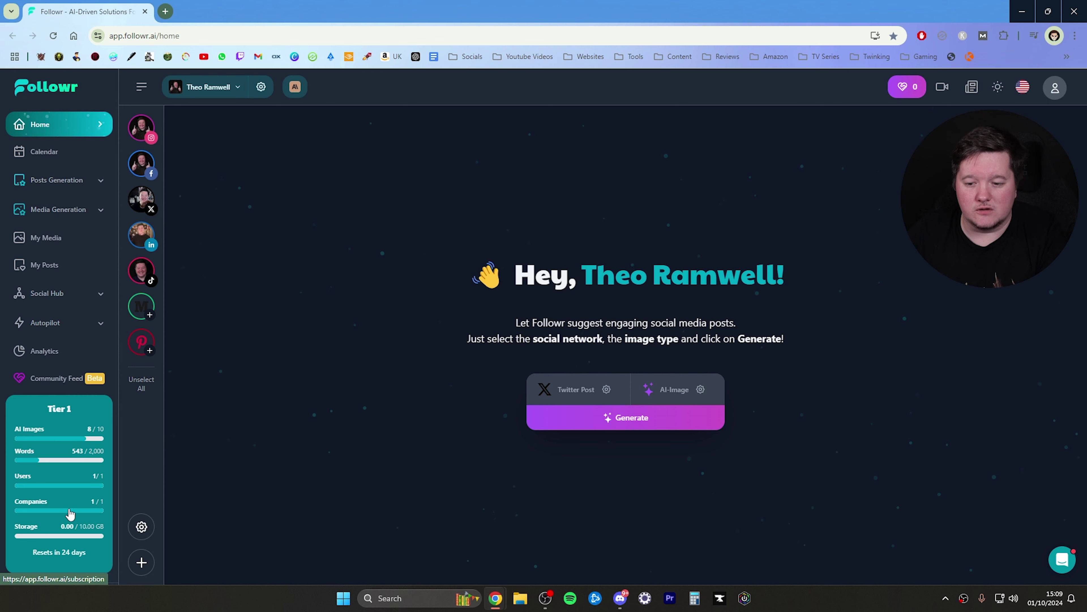
click(144, 134)
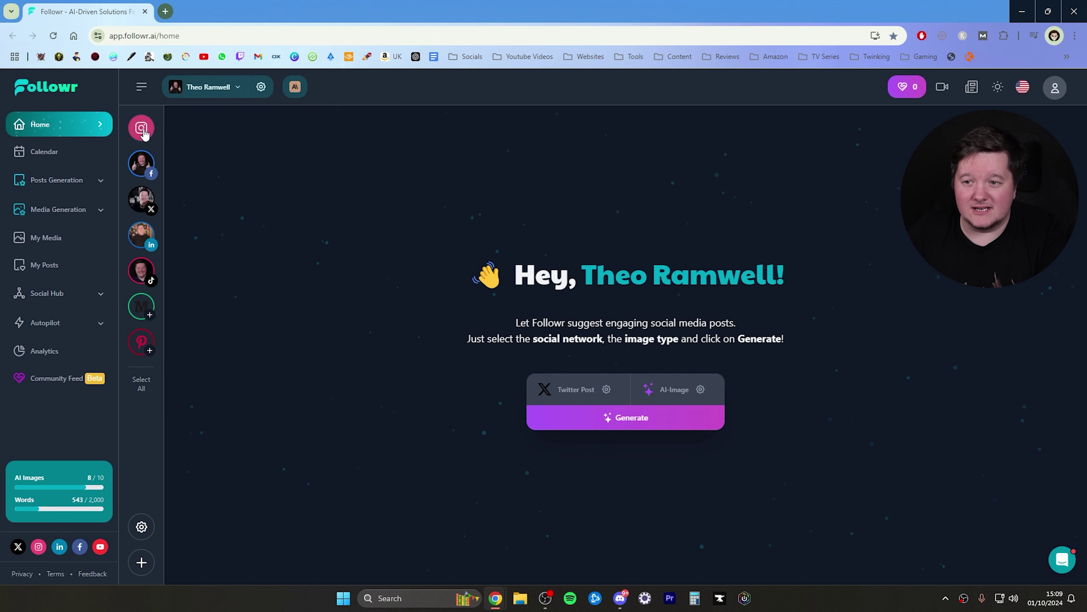
click(141, 173)
click(143, 139)
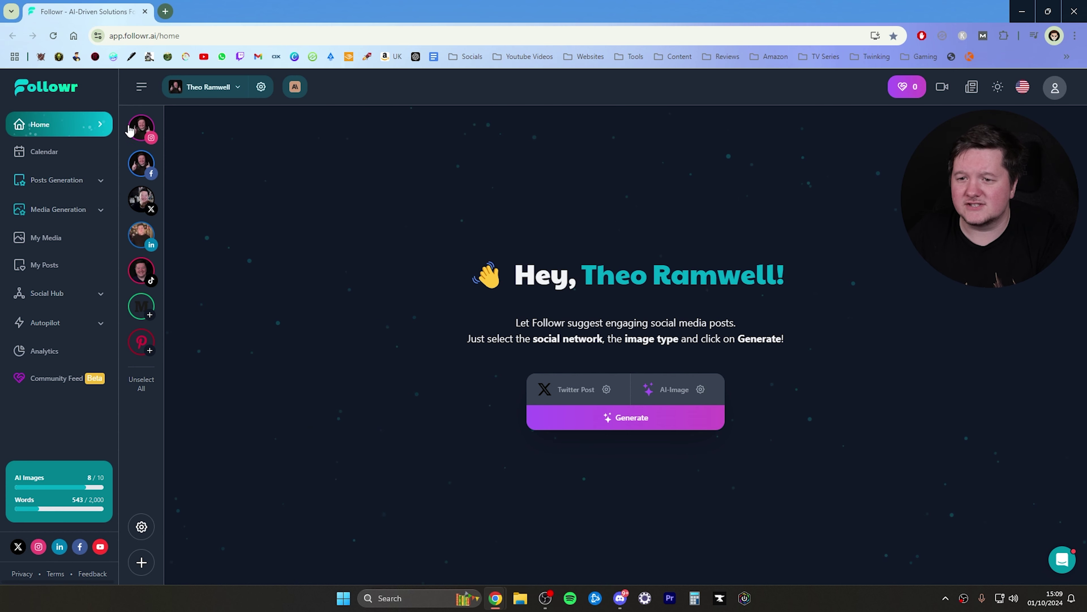
- Open Followr's From URL post generator, then open YouTube Creator Studio from the Youtube Videos bookmarks
click(83, 181)
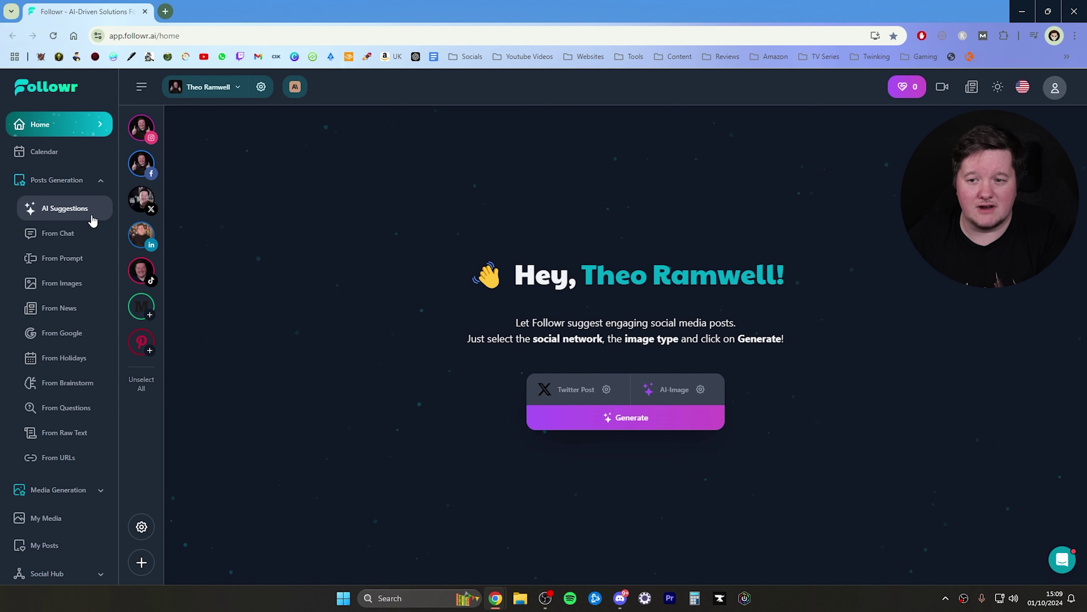
click(79, 218)
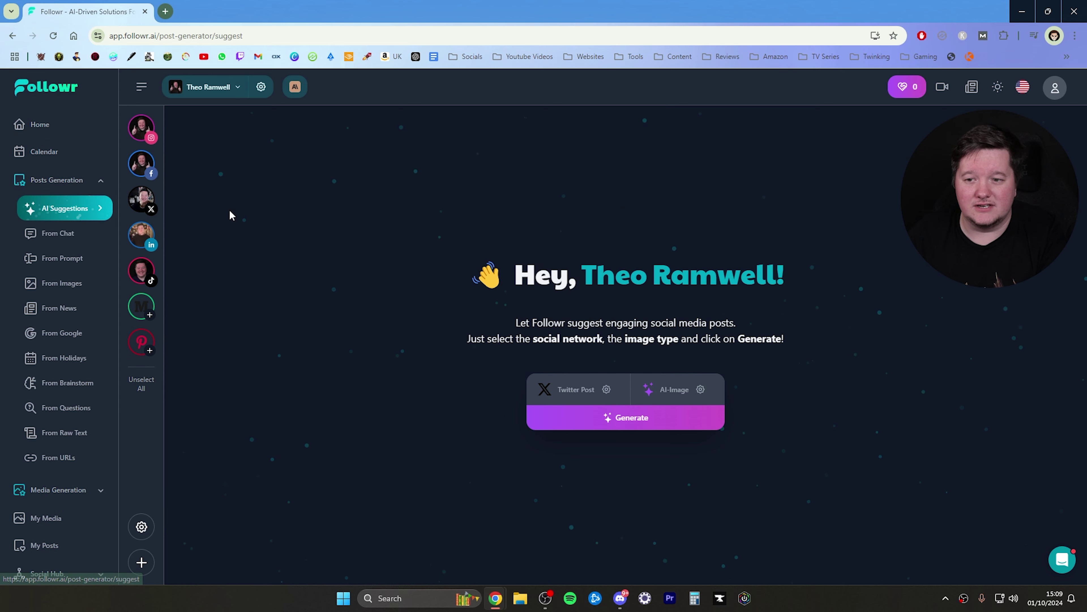
click(80, 462)
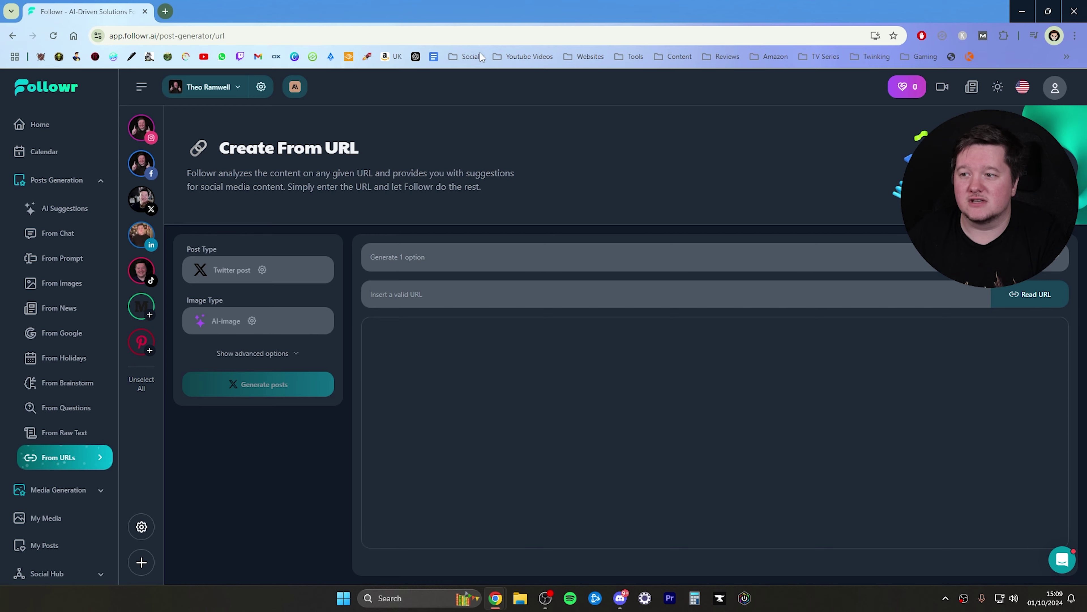
click(528, 55)
middle_click(553, 77)
- Open the details page of the 'Write 50 GOOD AI Blog Posts in 20 Minutes EASY' video in YouTube Studio
click(264, 6)
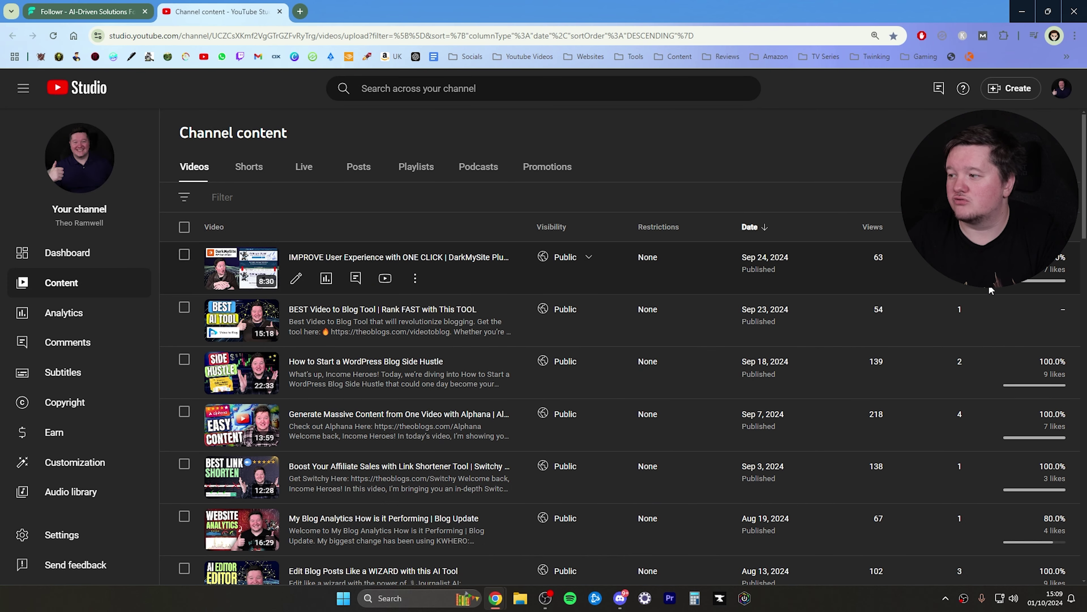
click(85, 11)
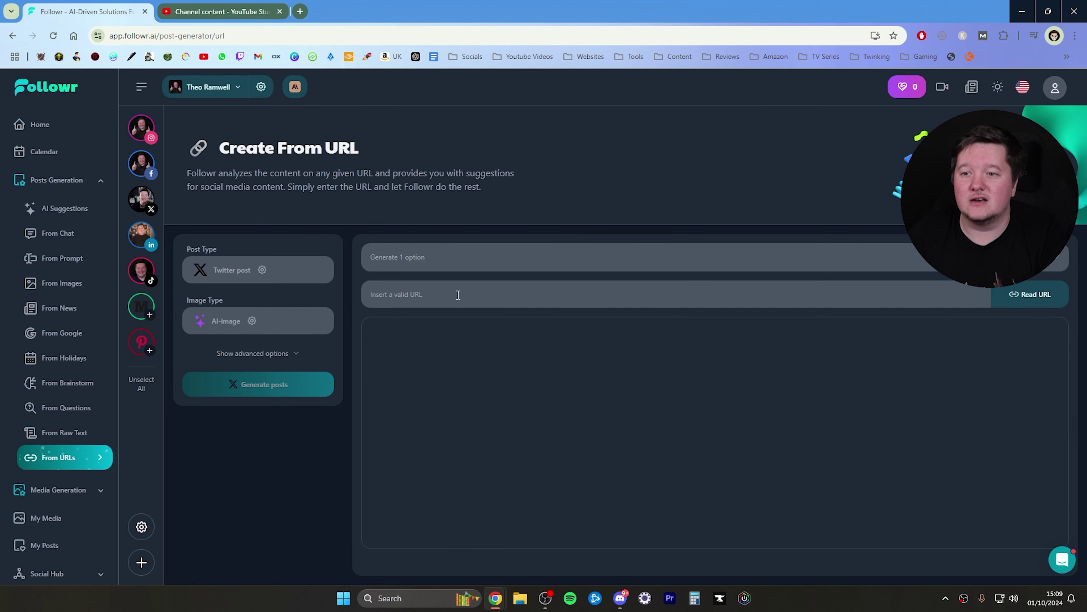
click(227, 11)
scroll(296, 342, down, 20)
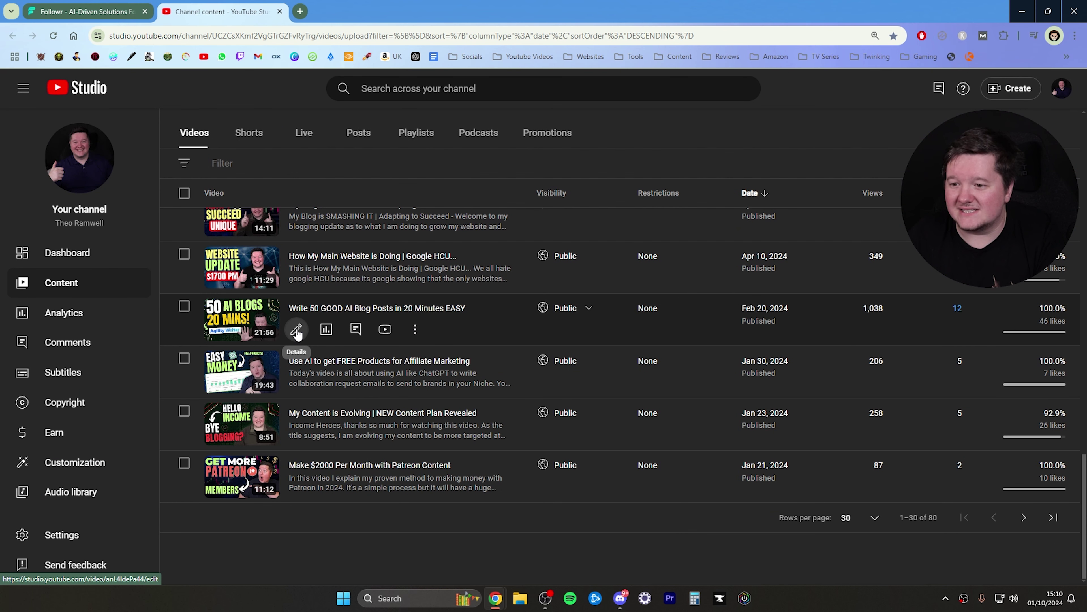
click(296, 330)
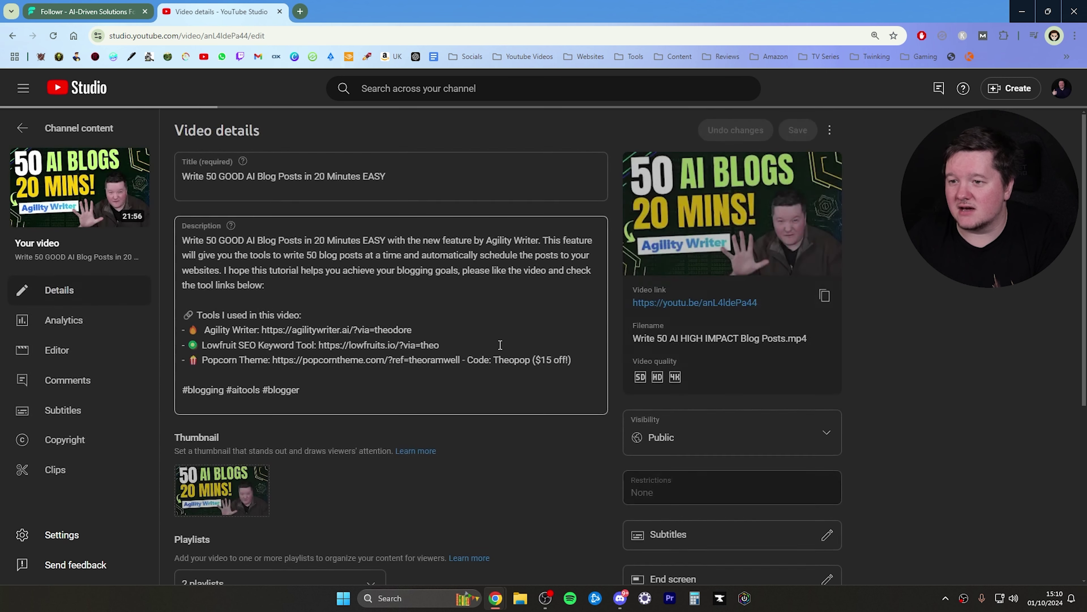
- Copy the video's link, paste it into Followr's URL field and have Followr read it
click(825, 296)
key(ctrl+Tab)
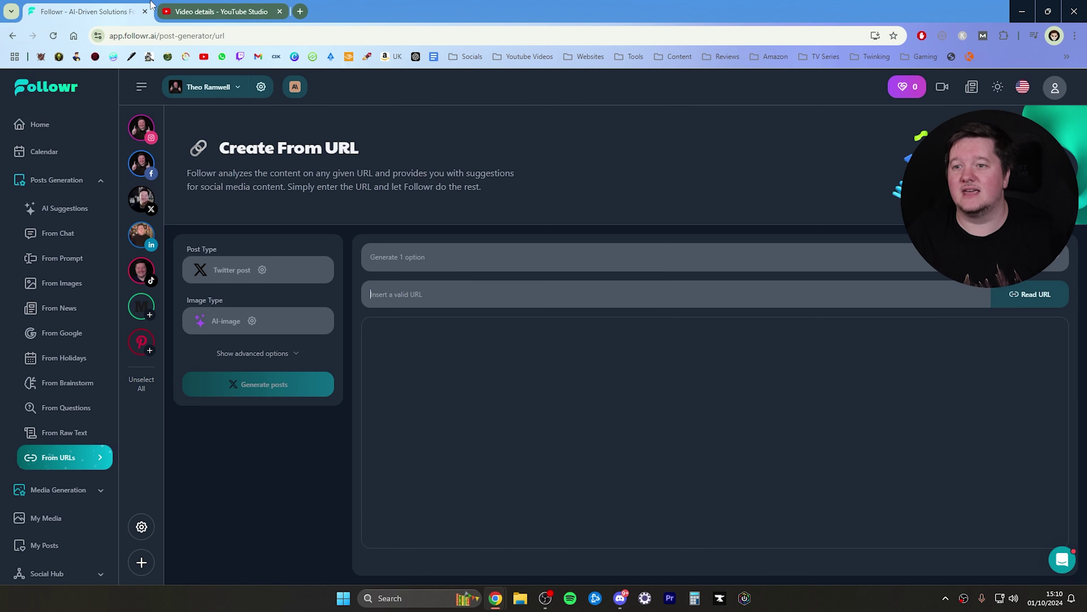
click(493, 287)
key(ctrl+v)
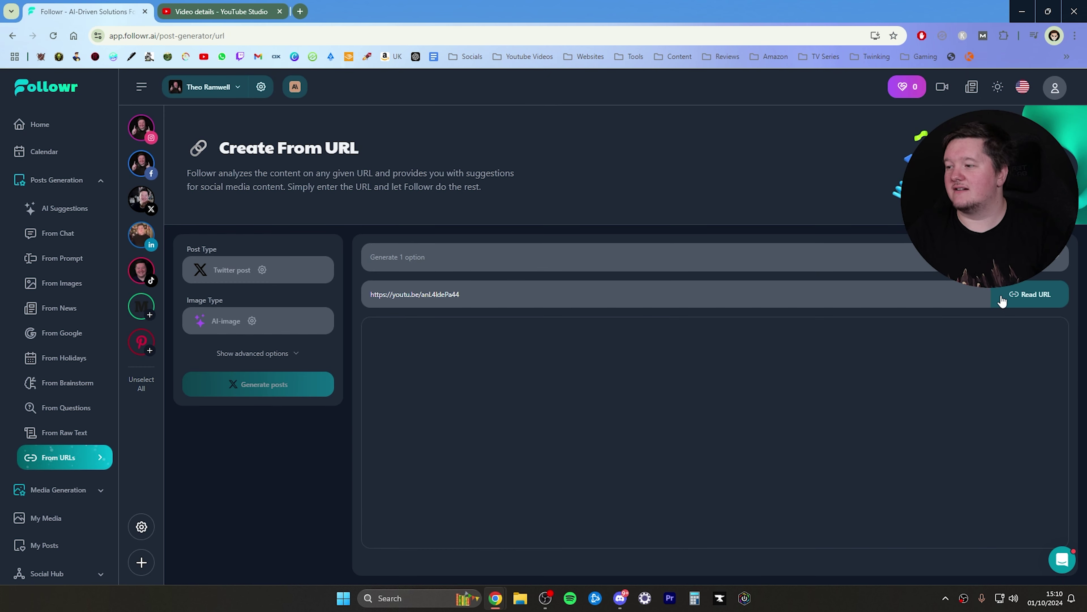
click(1013, 300)
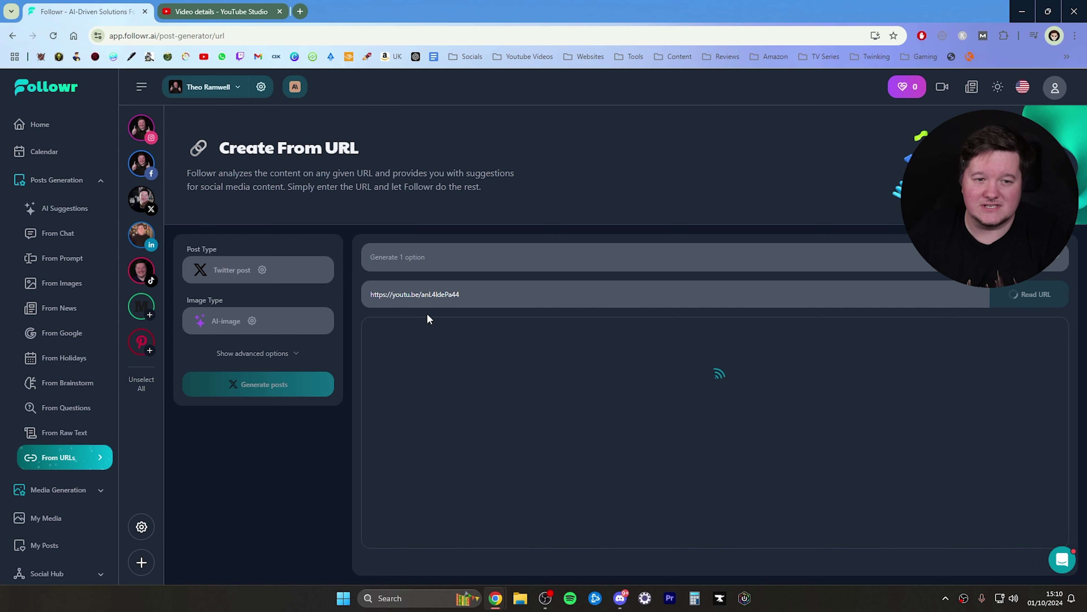
scroll(430, 314, down, 3)
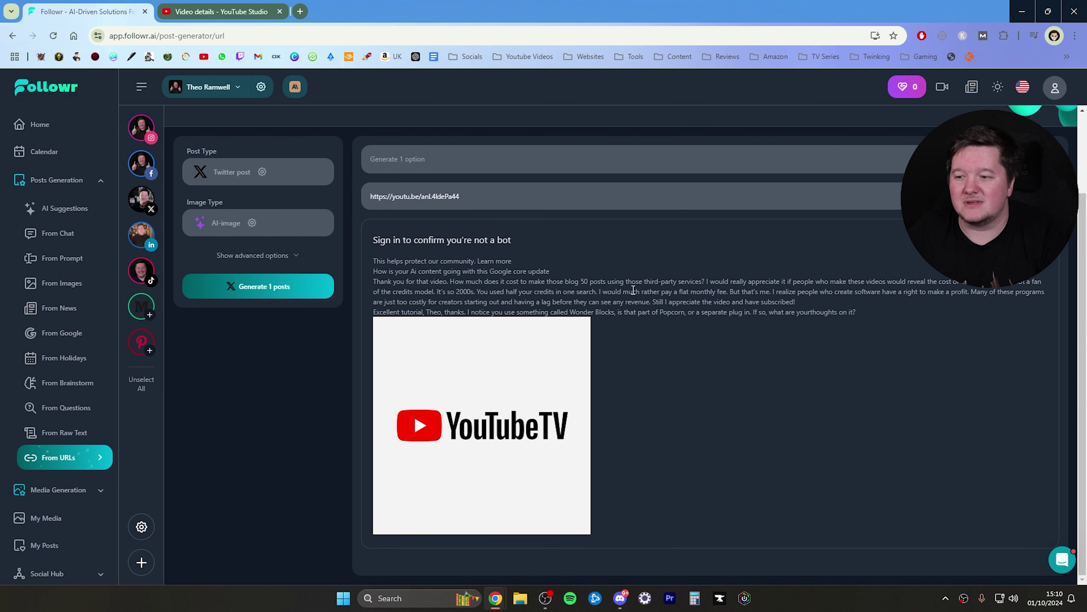
scroll(350, 378, up, 3)
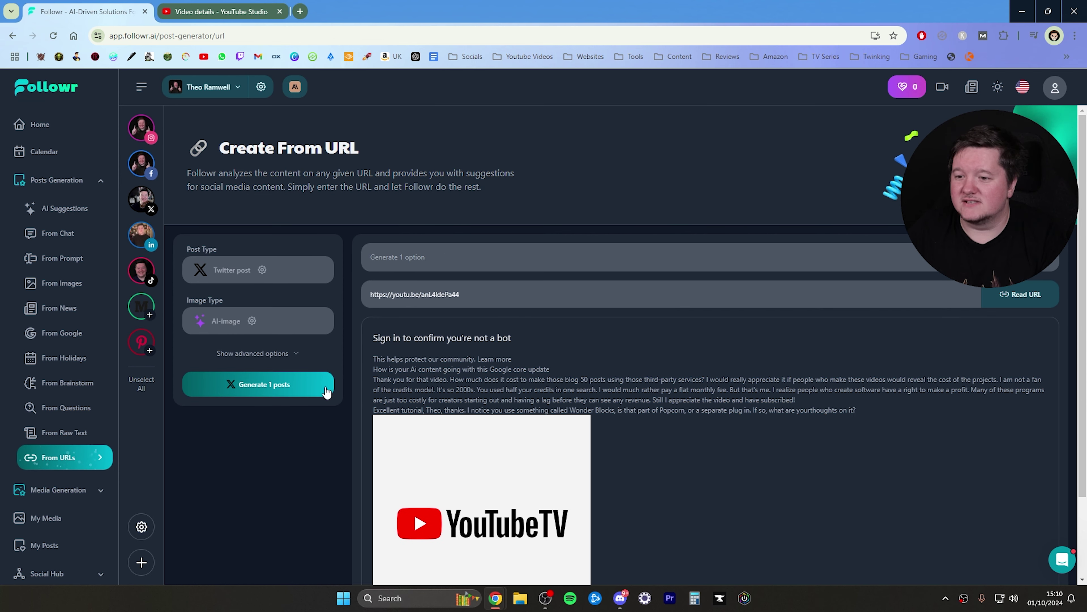
- Generate one post from the video while scrolling the sidebar to check the Tier 1 usage card
click(289, 394)
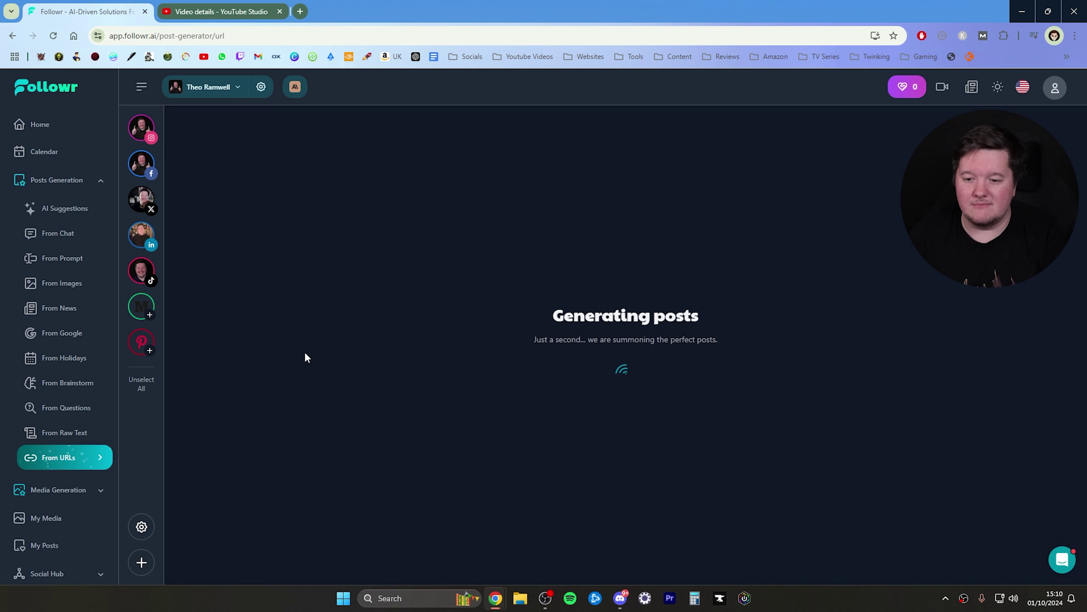
scroll(92, 406, down, 5)
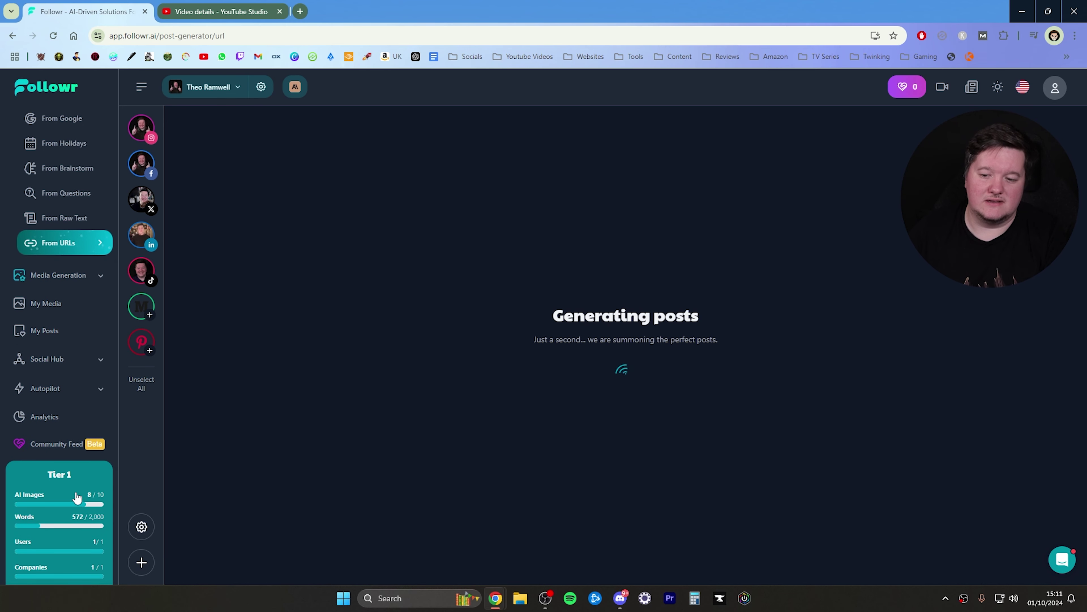
scroll(76, 496, down, 2)
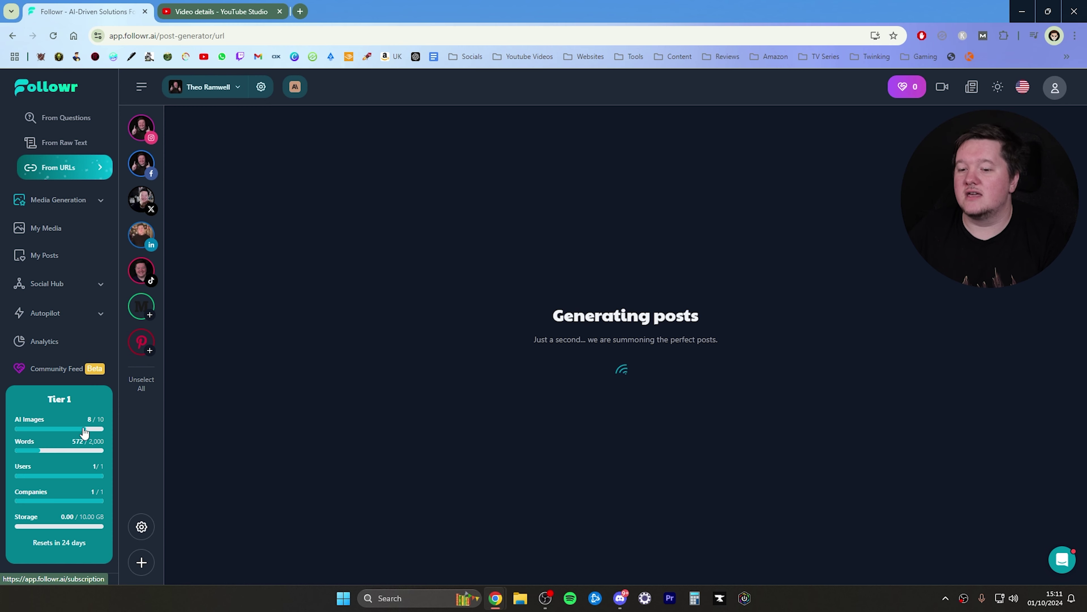
scroll(79, 433, up, 2)
scroll(75, 446, down, 2)
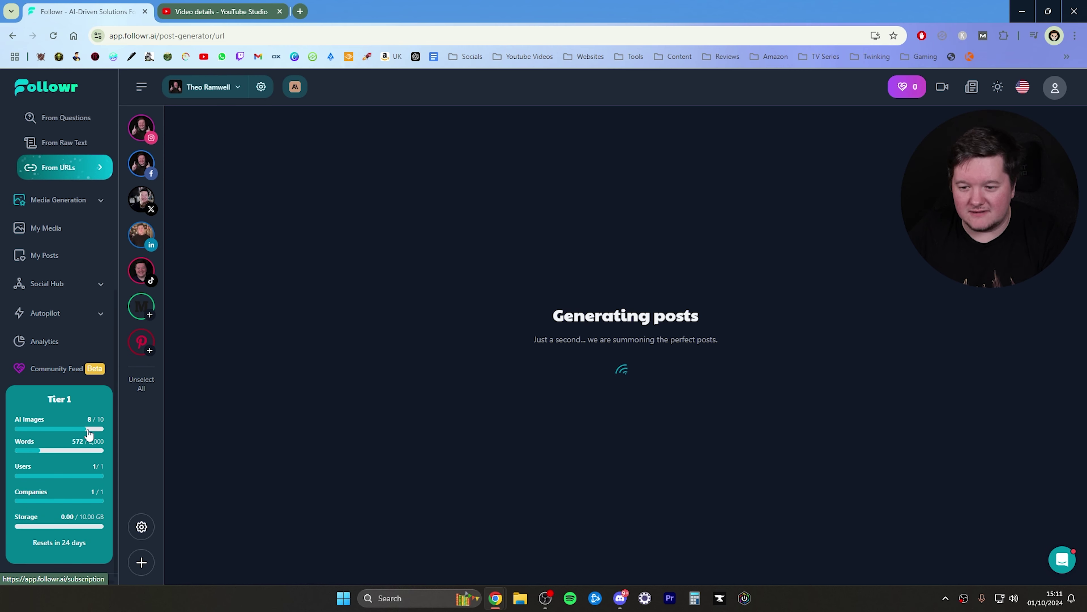
scroll(77, 438, up, 2)
scroll(75, 473, down, 2)
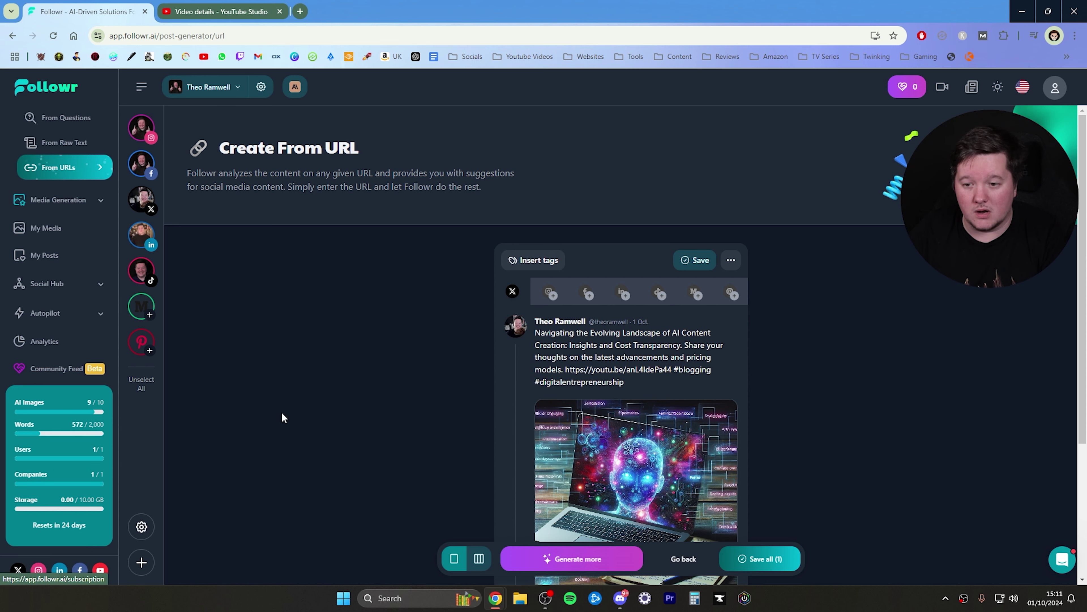
- Scroll the sidebar up and down to review the plan usage card
scroll(398, 380, down, 3)
mouse_move(71, 466)
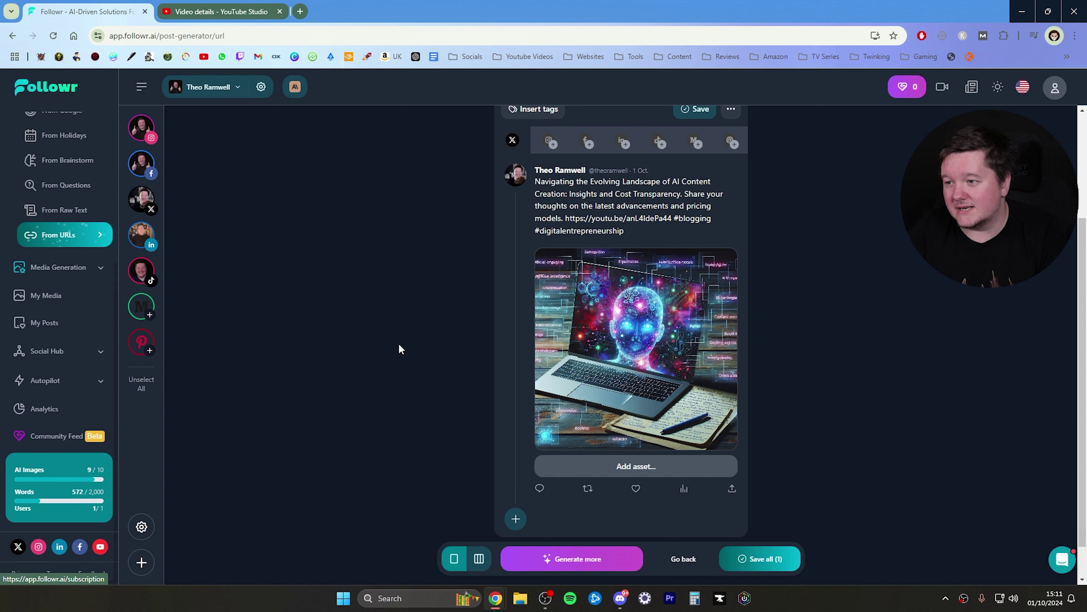
scroll(398, 344, up, 3)
scroll(421, 345, down, 3)
scroll(471, 326, up, 2)
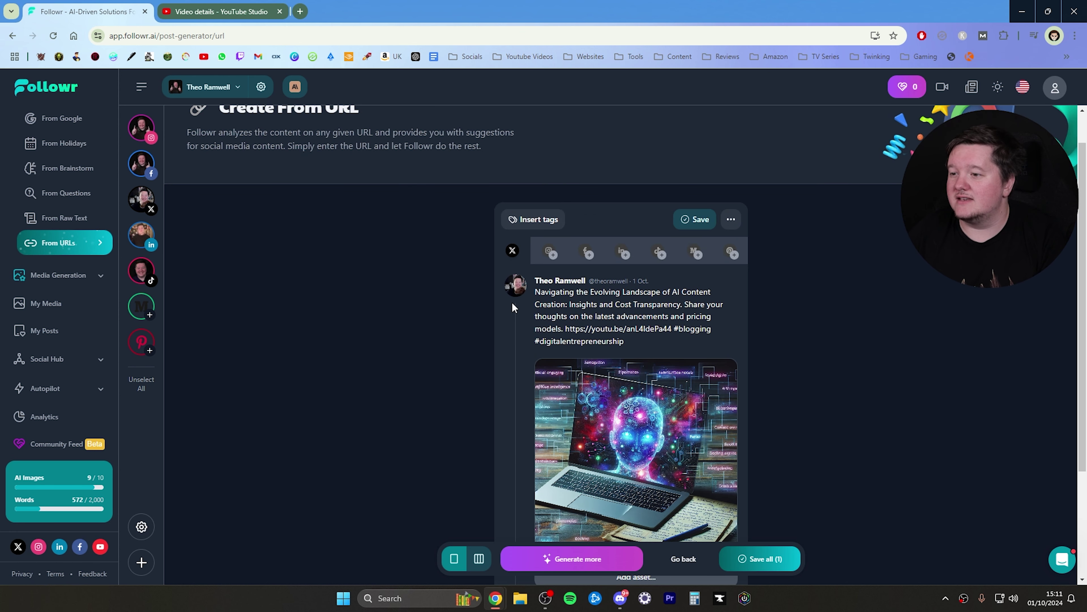
scroll(513, 304, down, 2)
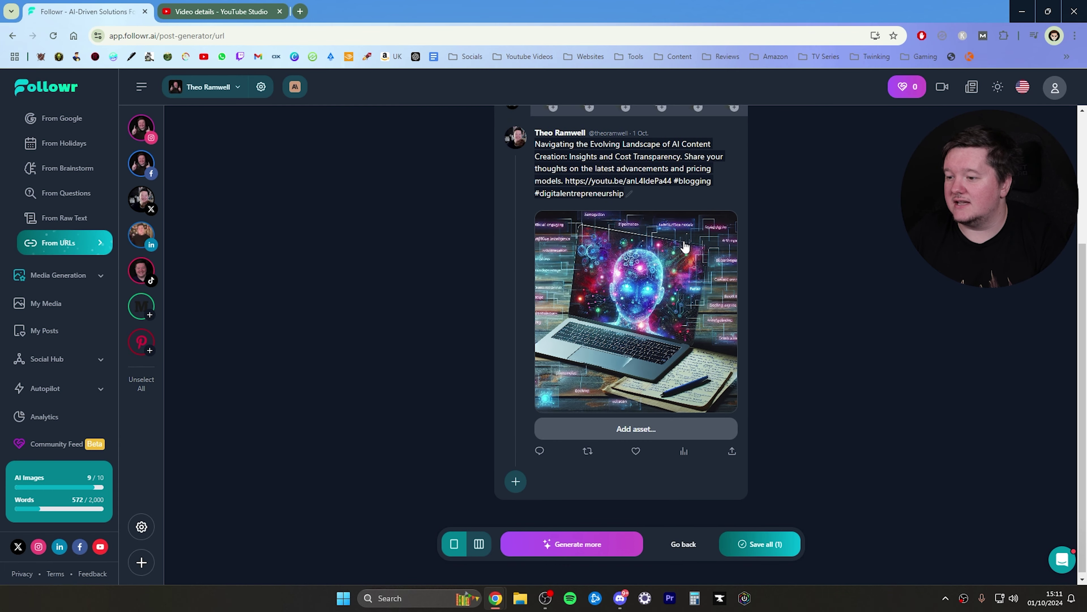
scroll(676, 270, up, 2)
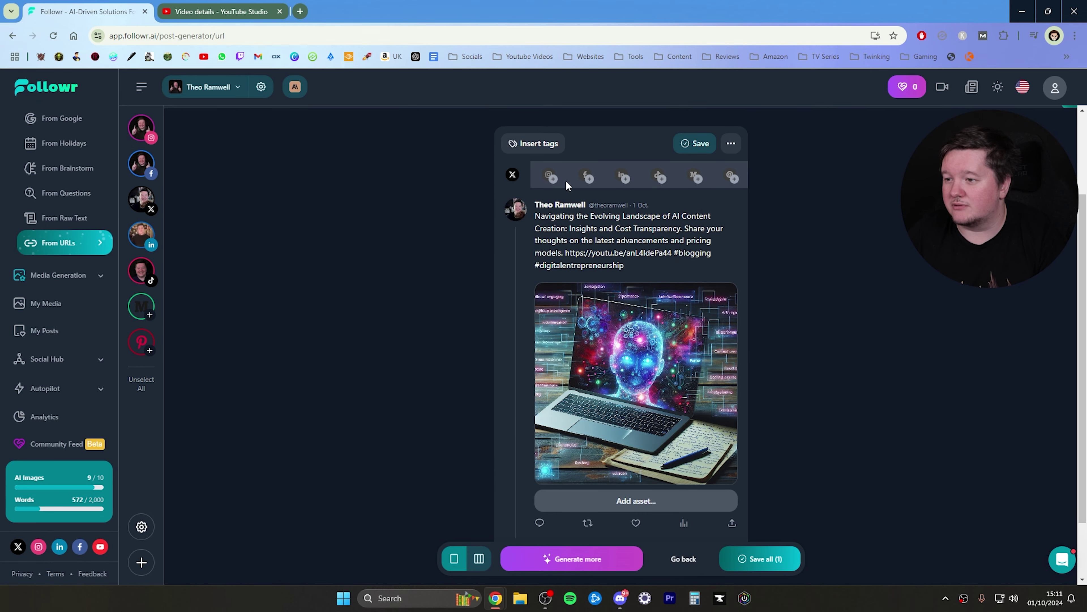
- Preview the post in Instagram, Facebook and LinkedIn layouts, then return to X
click(549, 175)
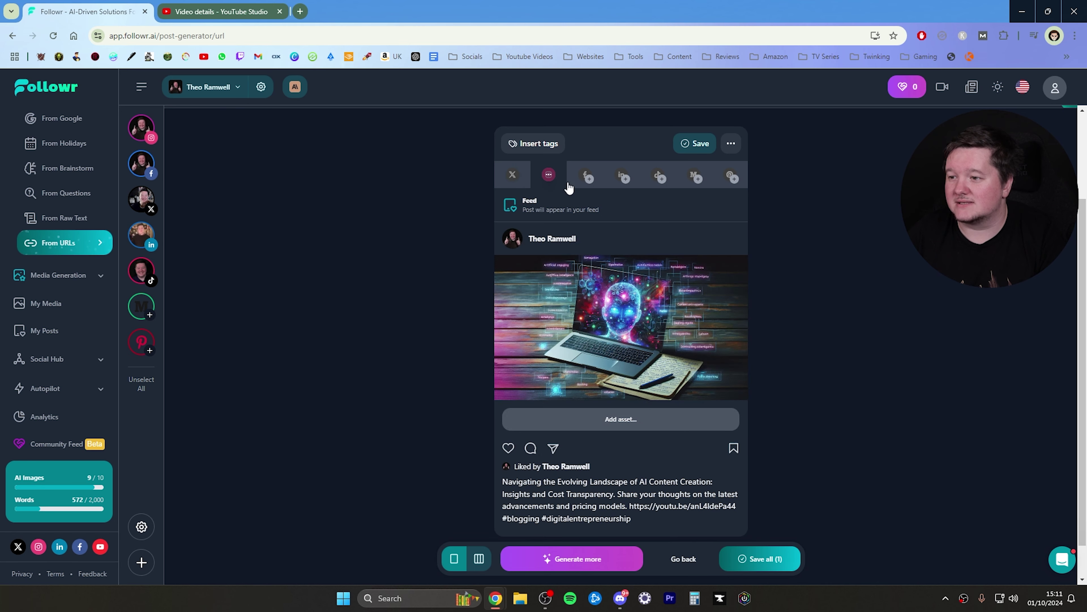
click(592, 176)
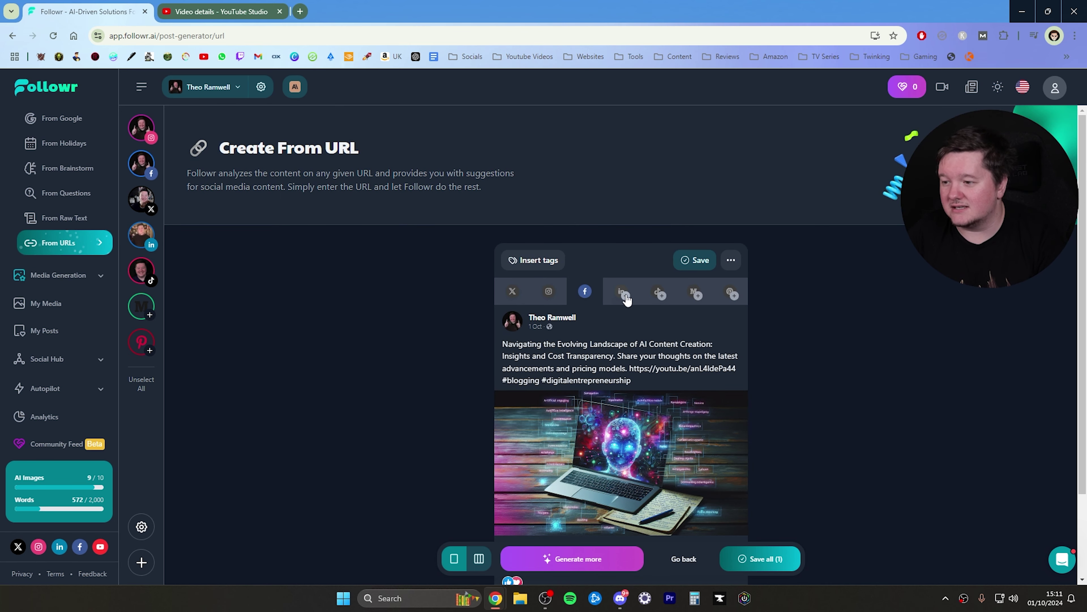
click(624, 295)
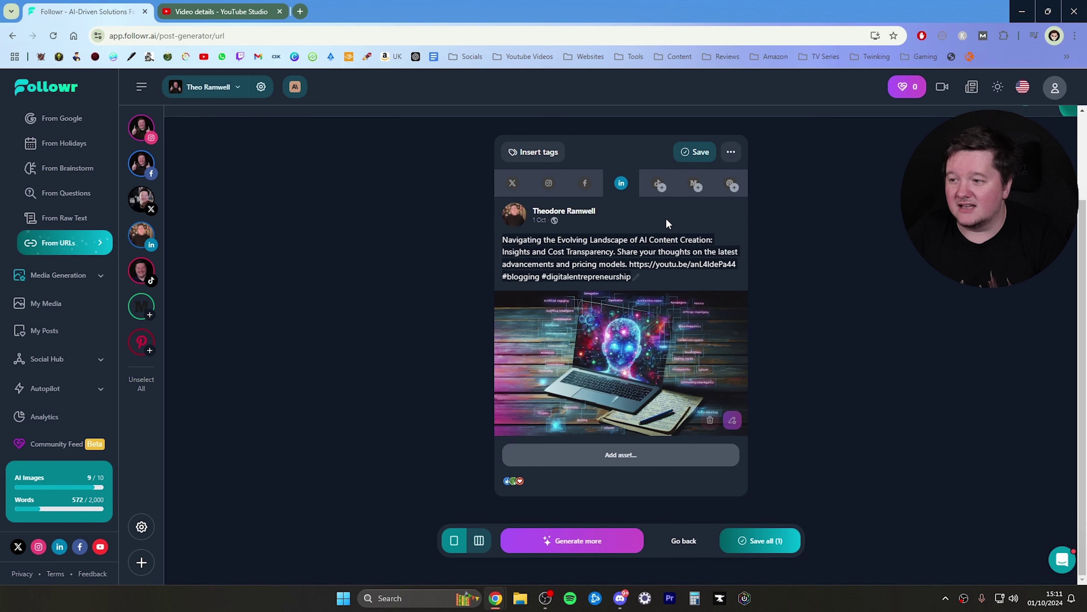
click(587, 185)
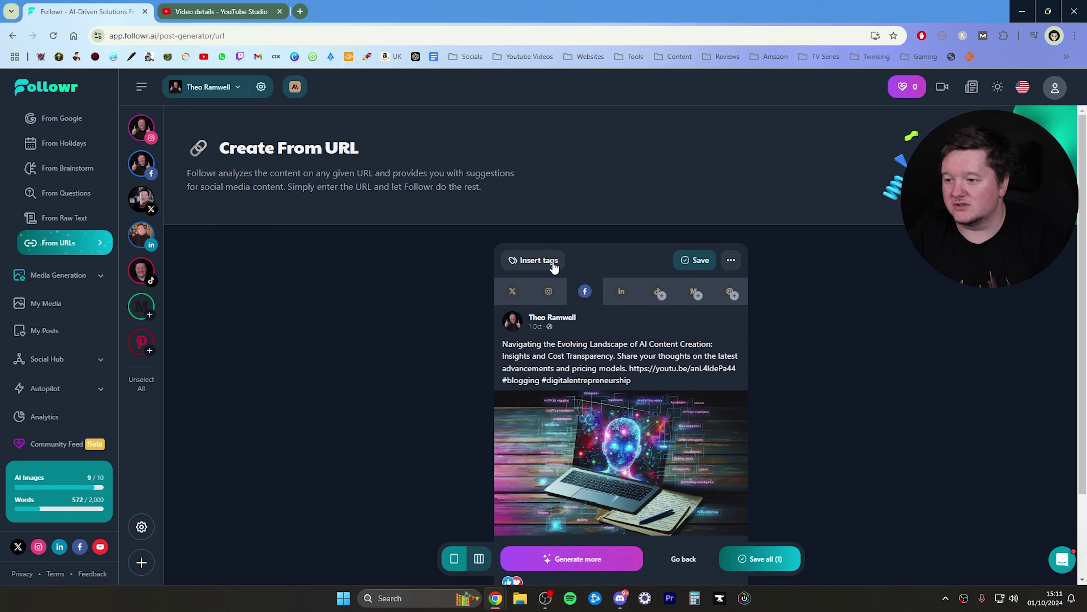
click(549, 291)
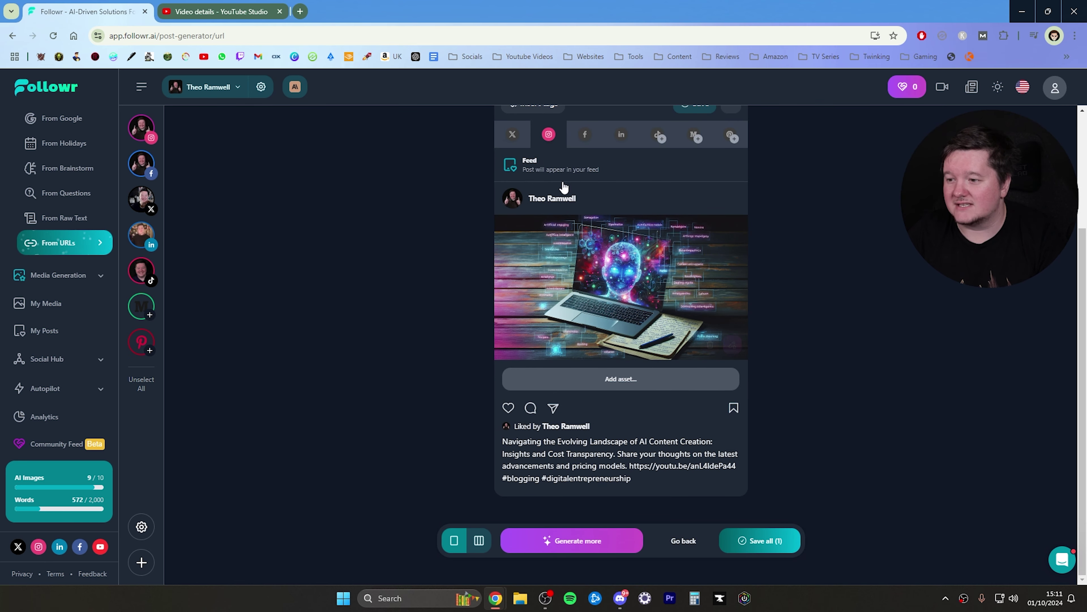
click(512, 134)
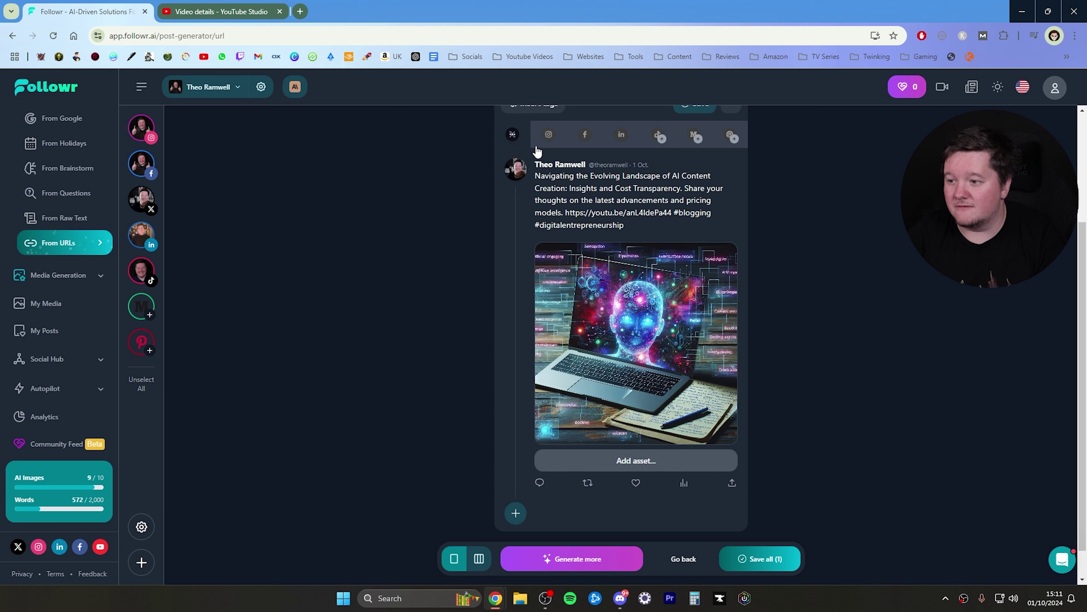
- Cycle through the Instagram, Facebook and LinkedIn previews again and settle on X
click(549, 137)
click(585, 133)
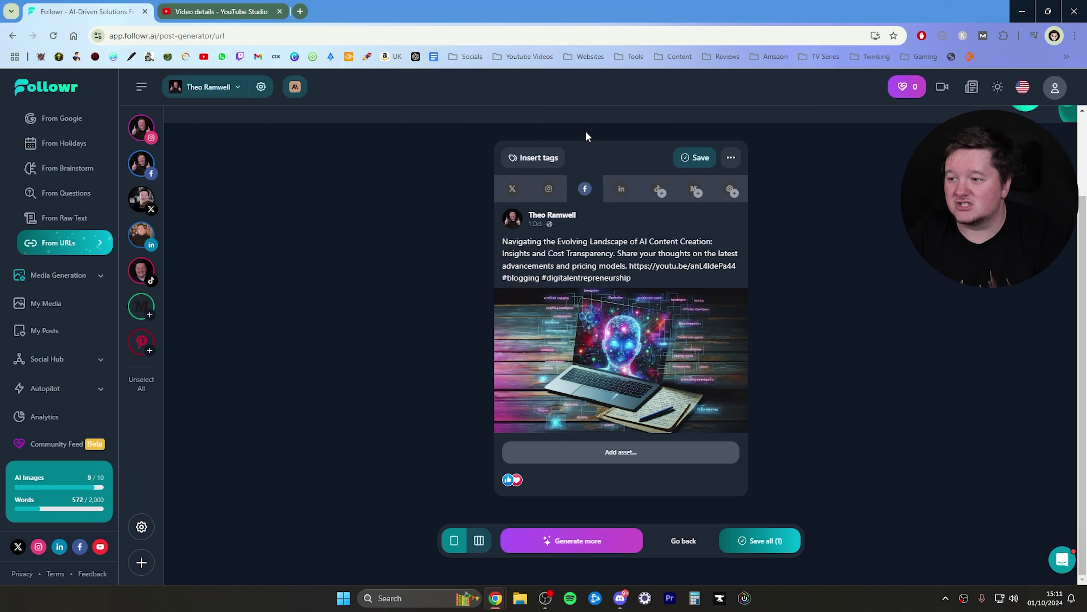
click(619, 189)
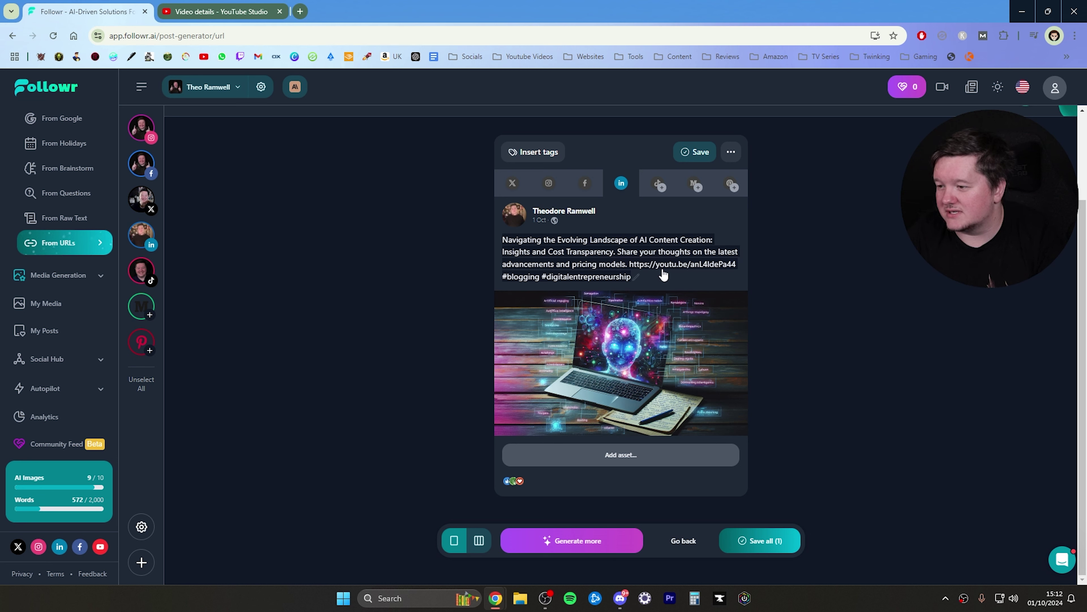
click(589, 185)
click(548, 187)
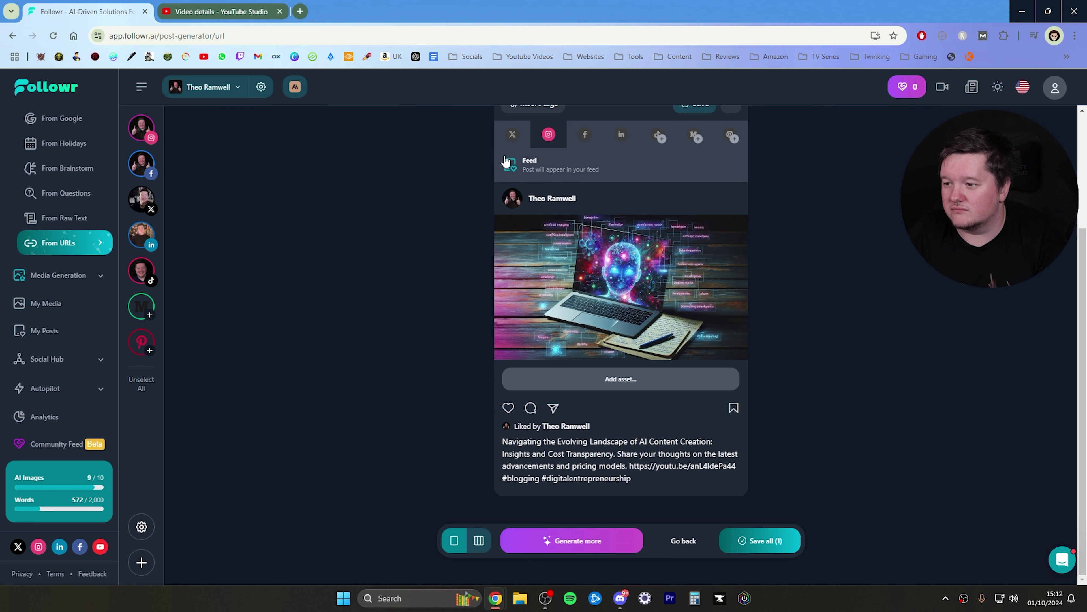
click(516, 144)
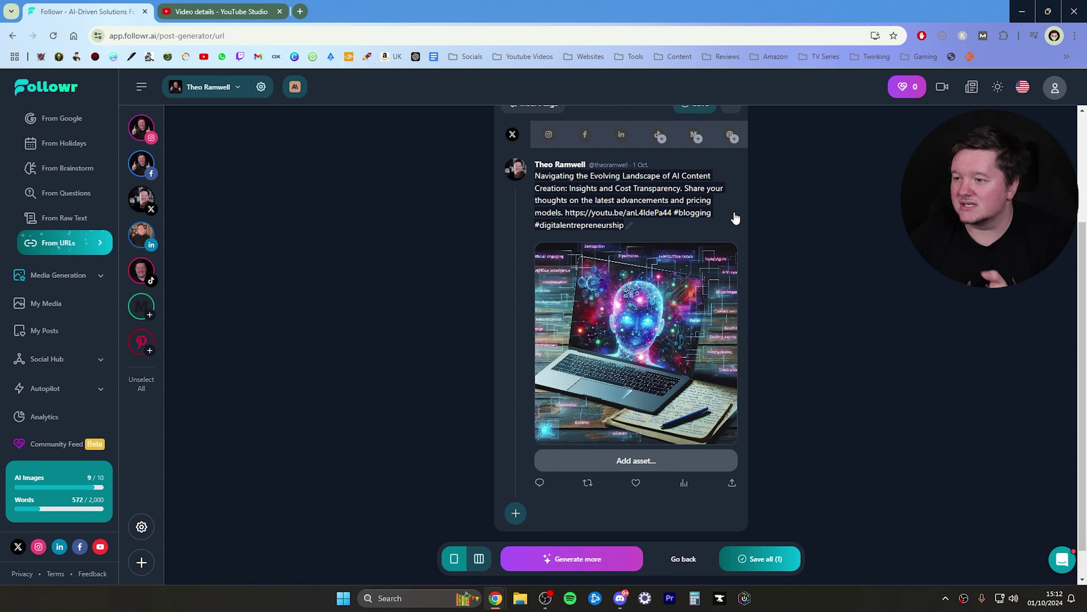
scroll(682, 253, up, 3)
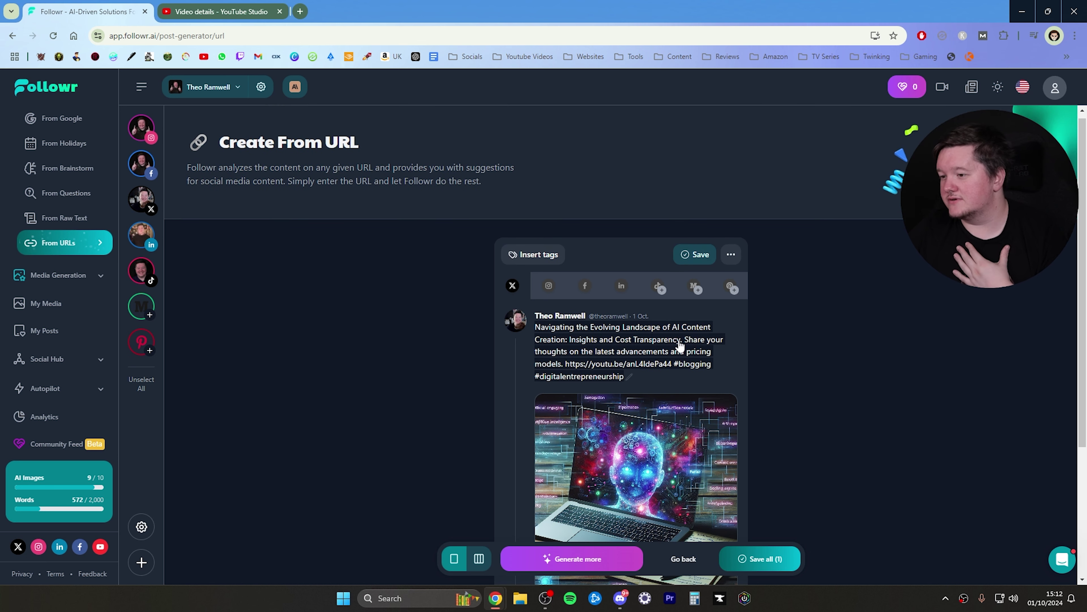
scroll(681, 345, down, 2)
- Replace the X post's opening sentences with pasted review text and confirm the edit
click(562, 266)
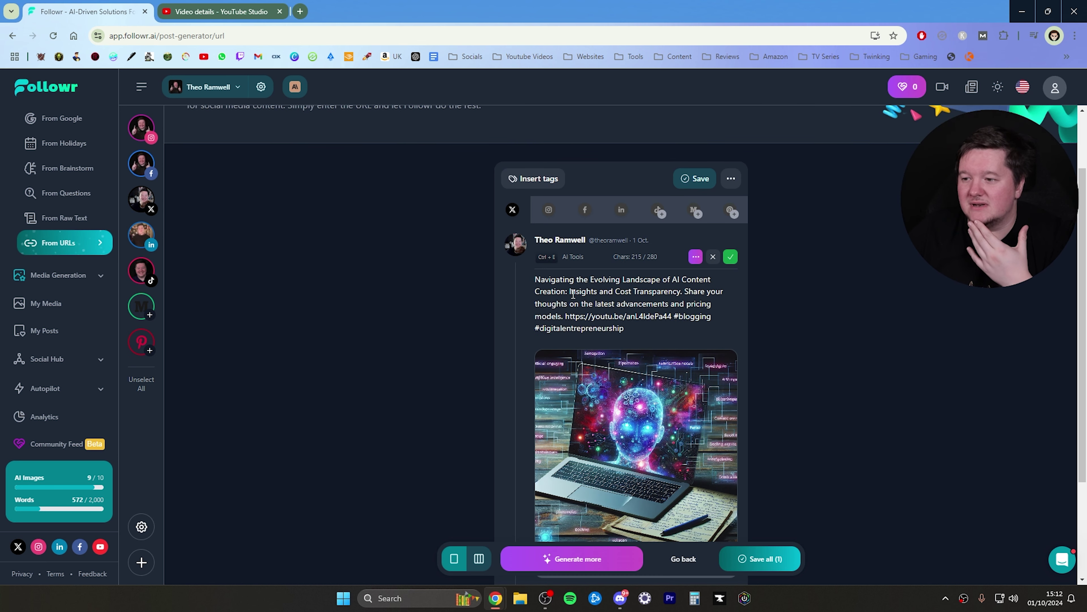
shift+click(563, 316)
text(I generated 50 Blog Posts in a couple minutes using this AI Software, it's the best one I've used so far, let's talk about the good the bad and the ugly when it comes to AI Blogging in this software review:)
scroll(658, 264, down, 2)
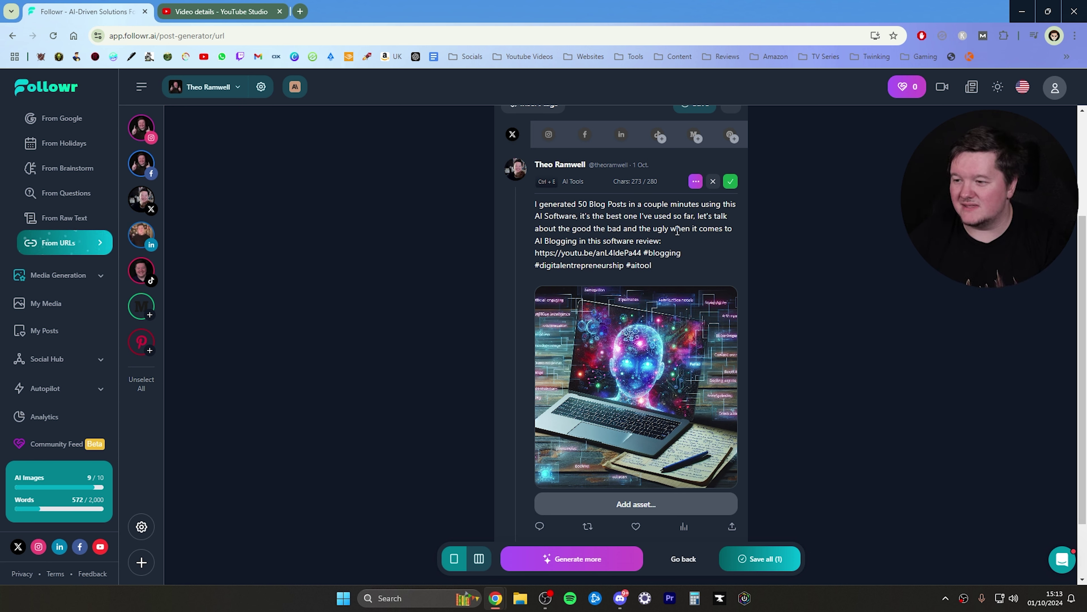
click(730, 181)
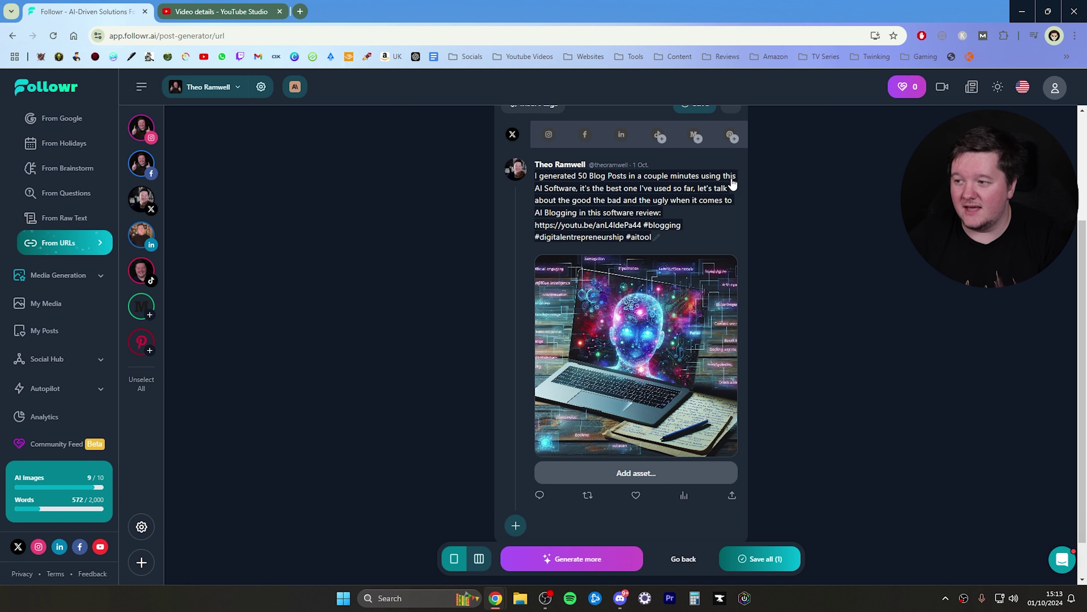
- Check the edited post's Instagram and Facebook versions, then return to X
click(550, 134)
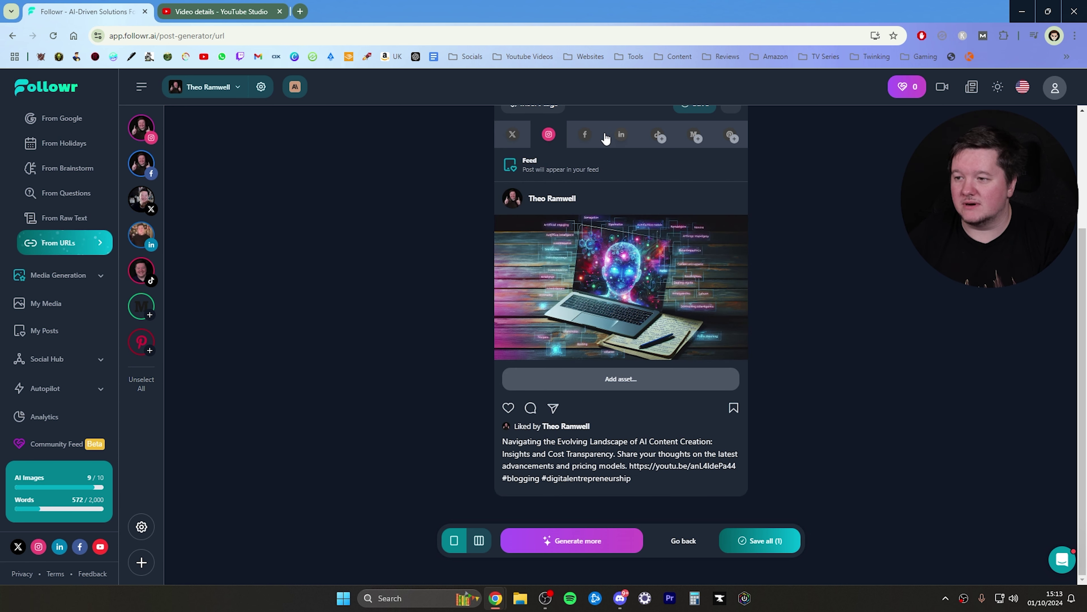
click(585, 136)
click(549, 188)
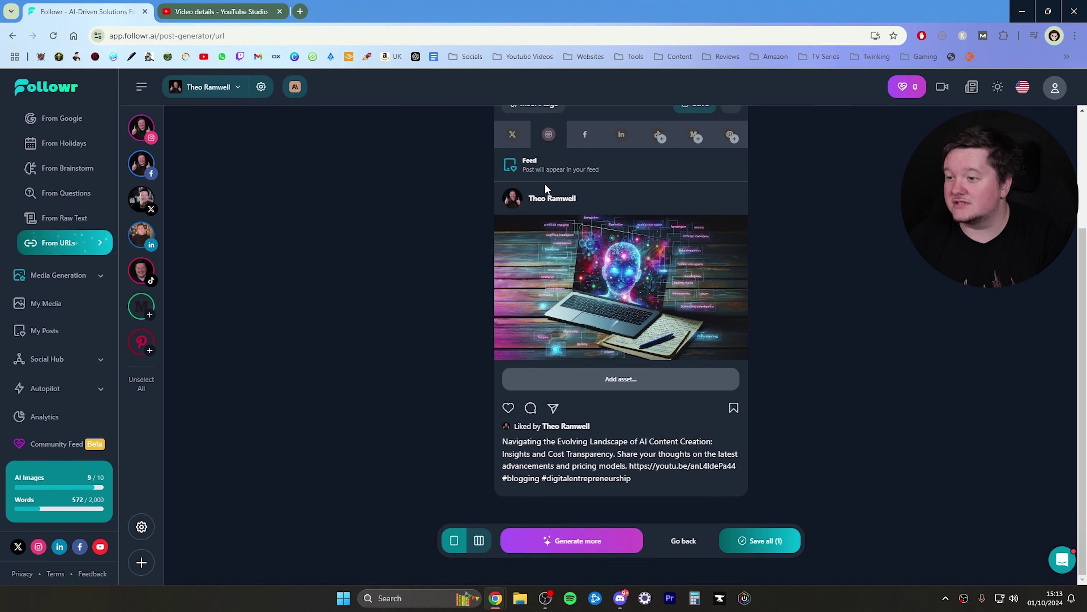
click(513, 135)
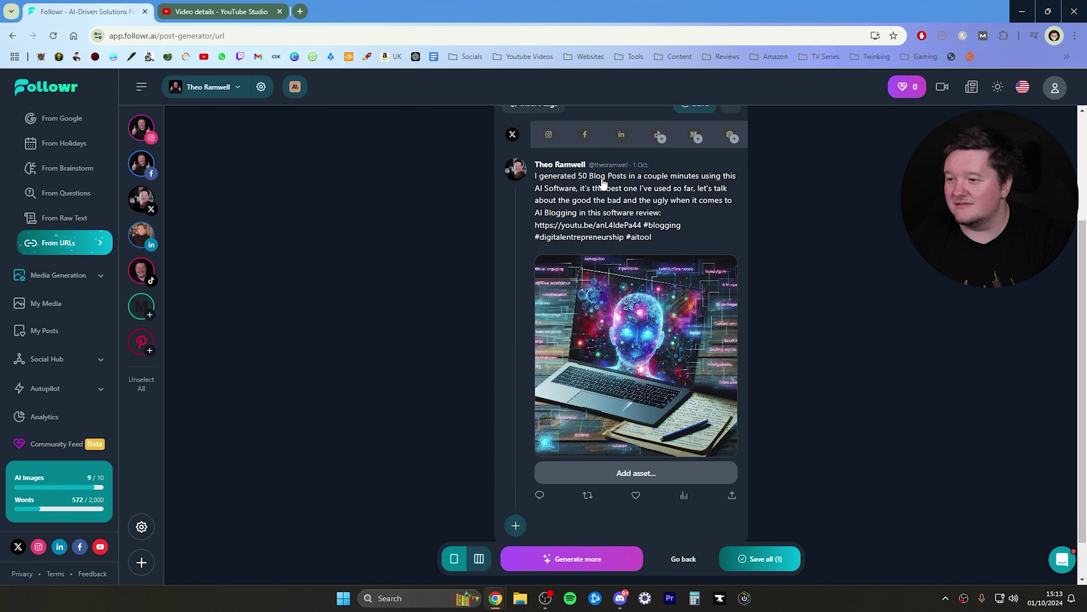
scroll(699, 224, up, 2)
scroll(566, 209, up, 2)
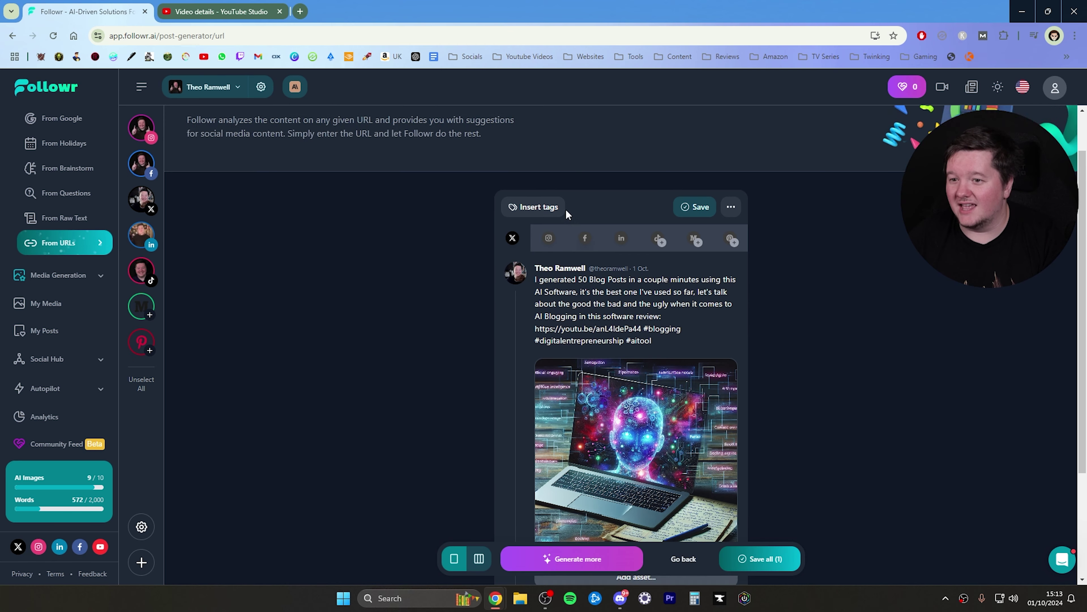
- Reopen and confirm the X post text, then look over the Instagram caption
click(634, 350)
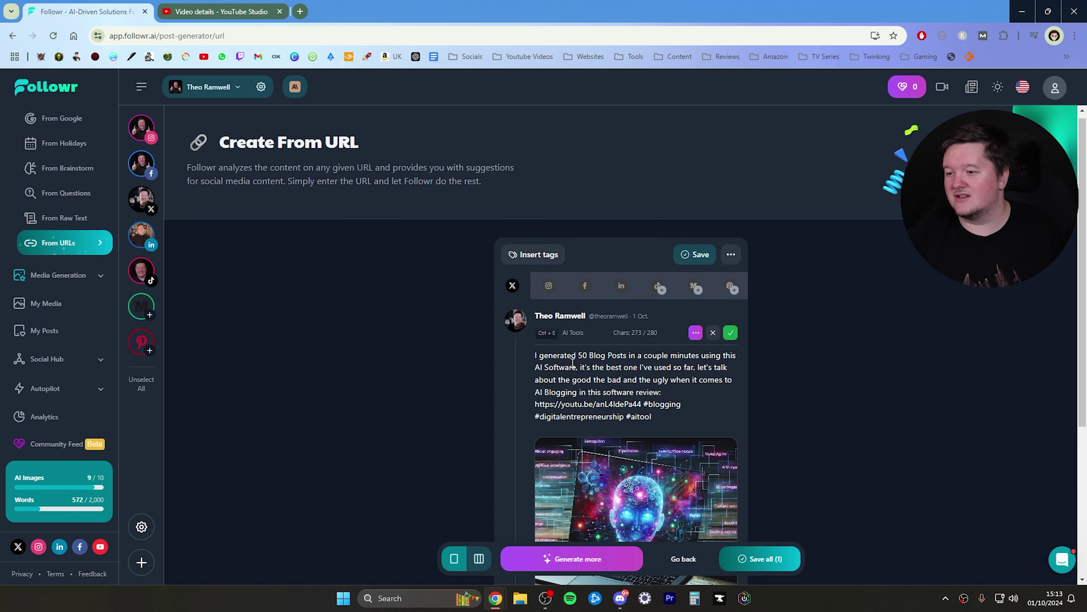
click(730, 333)
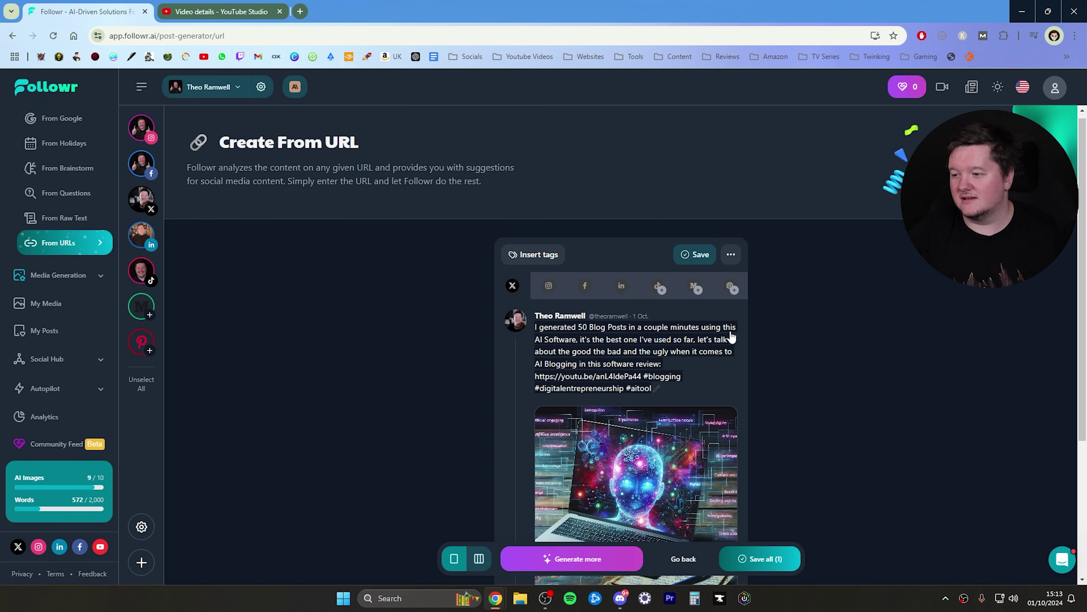
click(548, 285)
scroll(630, 319, down, 3)
scroll(630, 320, down, 1)
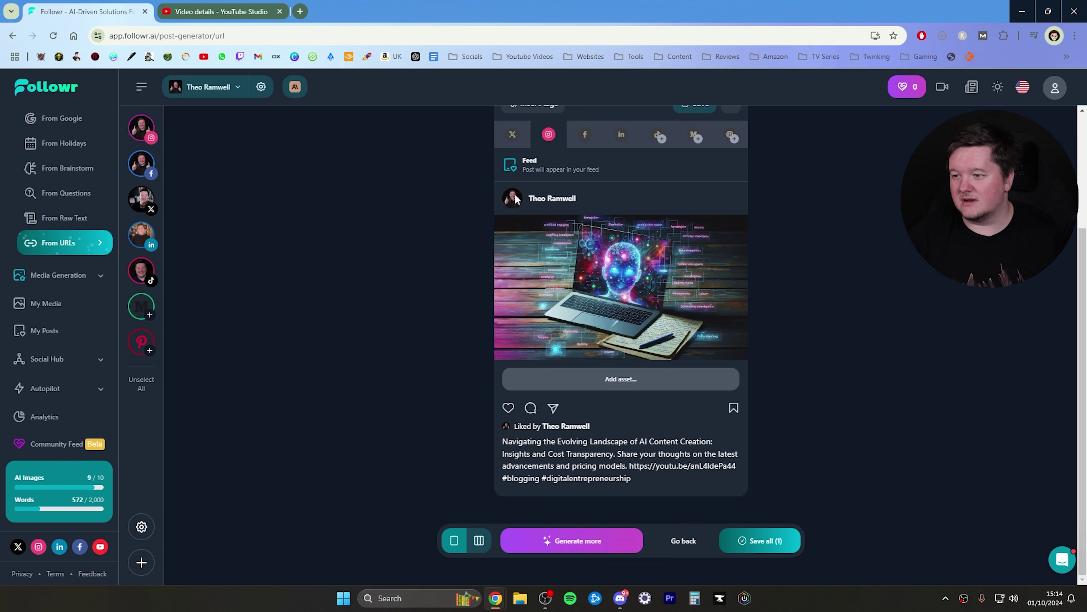
click(518, 141)
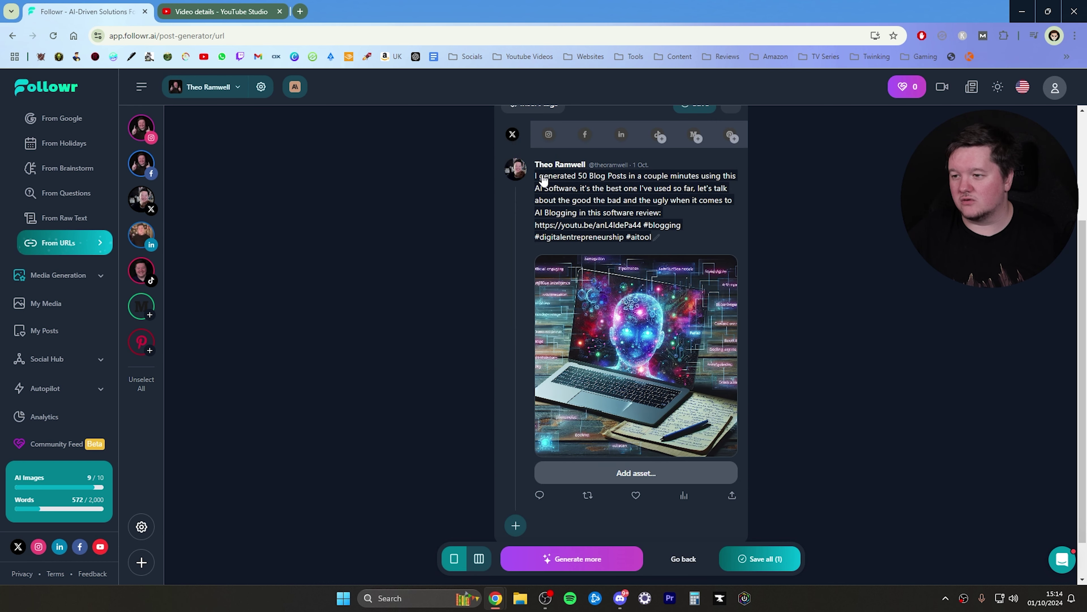
- Select the review sentences in the X post, check the Instagram caption, and review the post card
drag(535, 175, 671, 221)
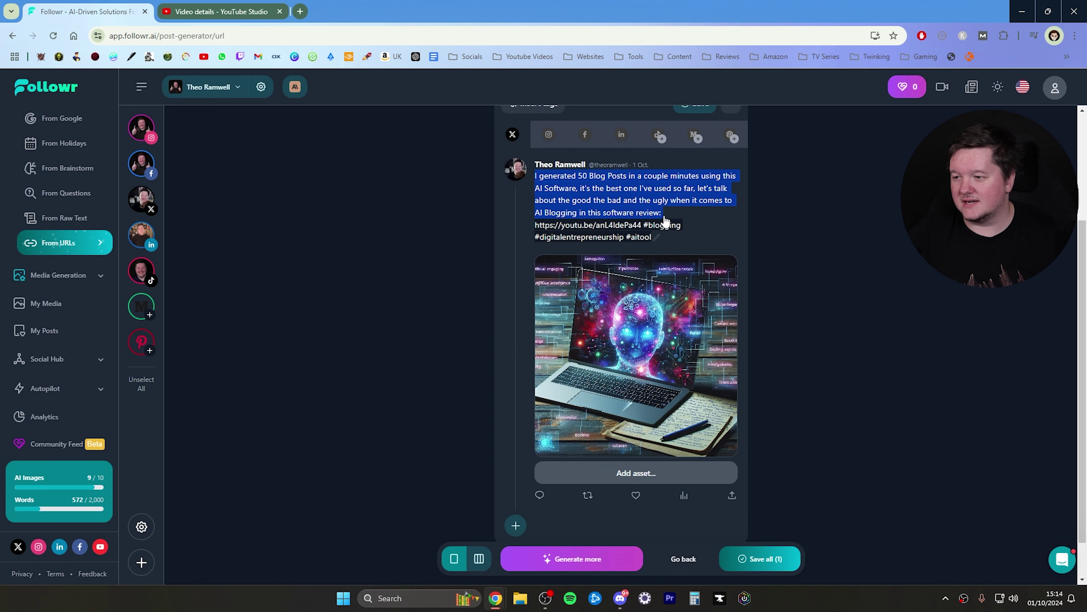
click(548, 134)
click(602, 450)
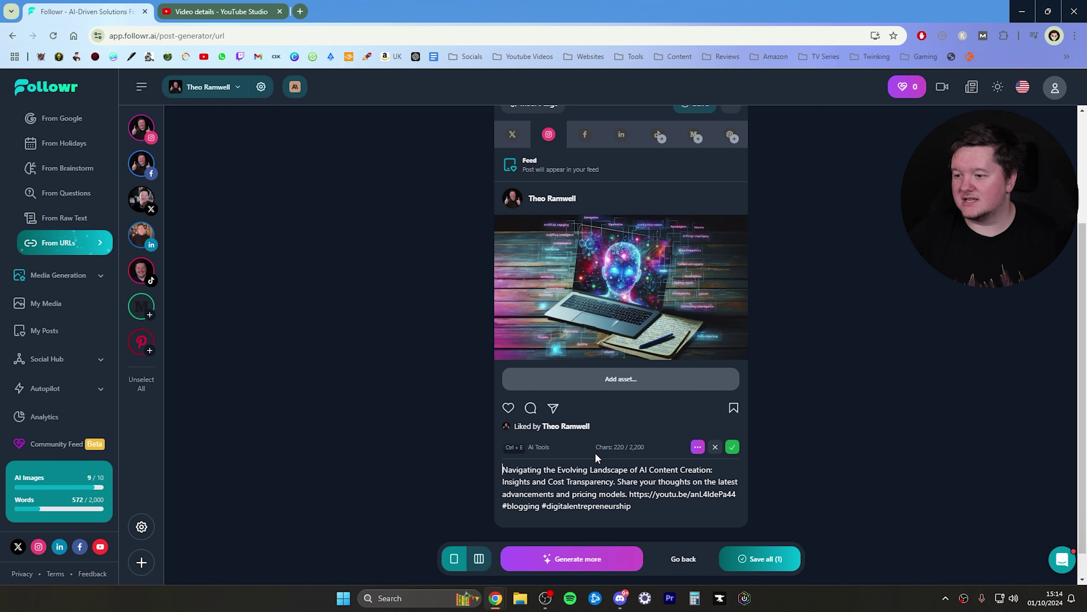
click(512, 134)
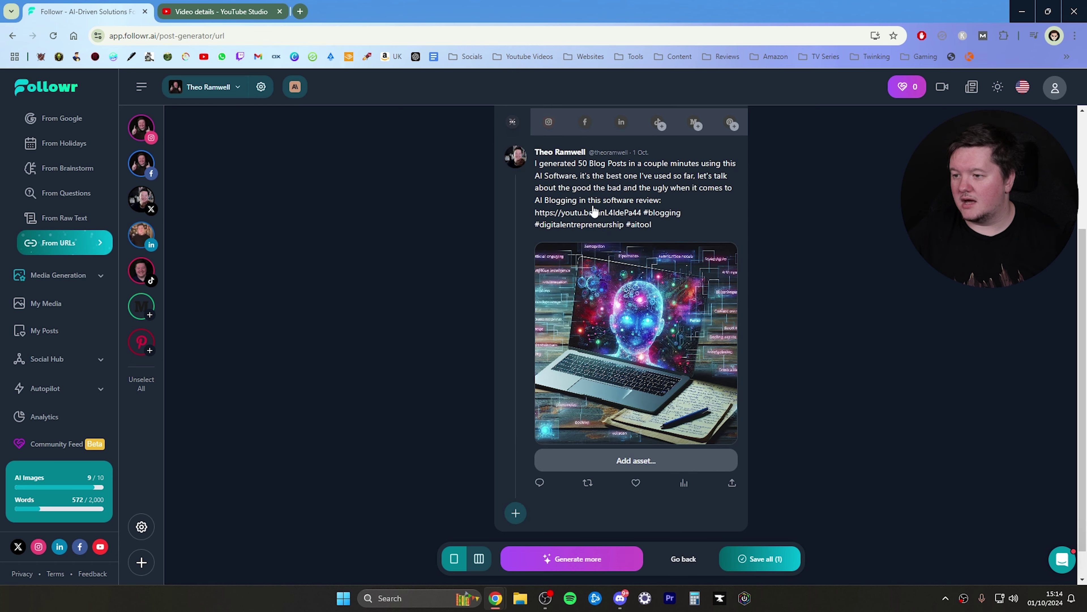
scroll(689, 347, up, 3)
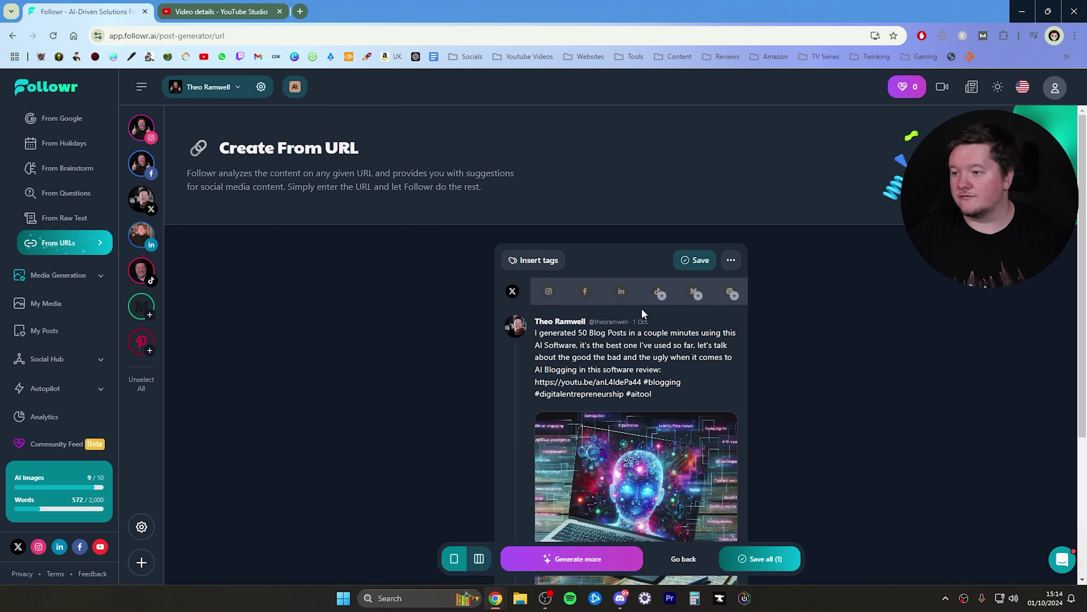
scroll(703, 325, down, 2)
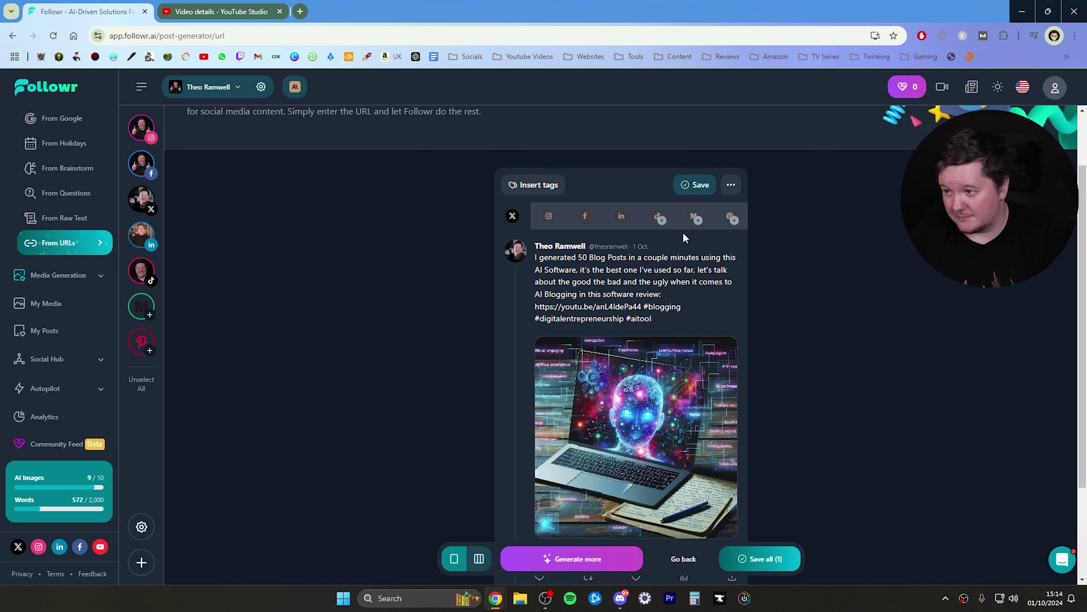
scroll(685, 240, down, 2)
scroll(704, 328, up, 3)
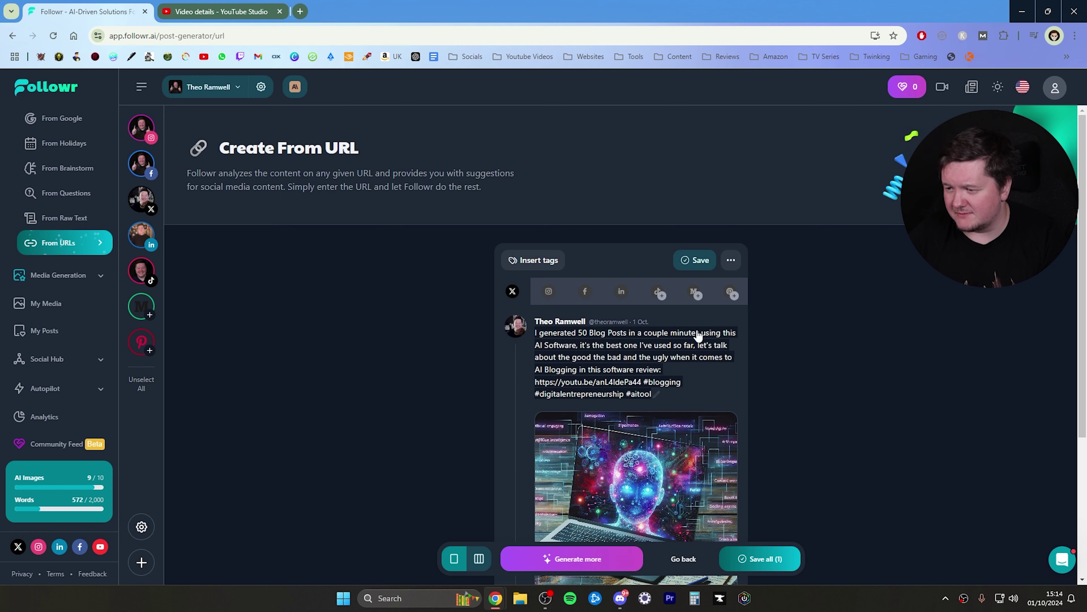
scroll(704, 328, down, 5)
scroll(707, 210, up, 4)
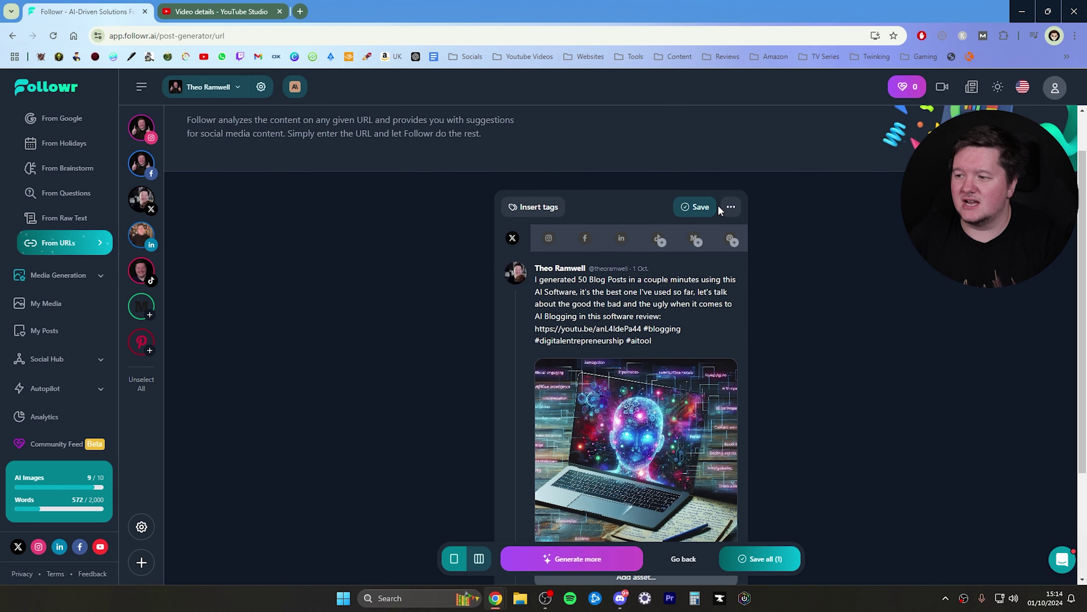
- Save the post and schedule it for later on October 30 at 3:11 pm
click(706, 208)
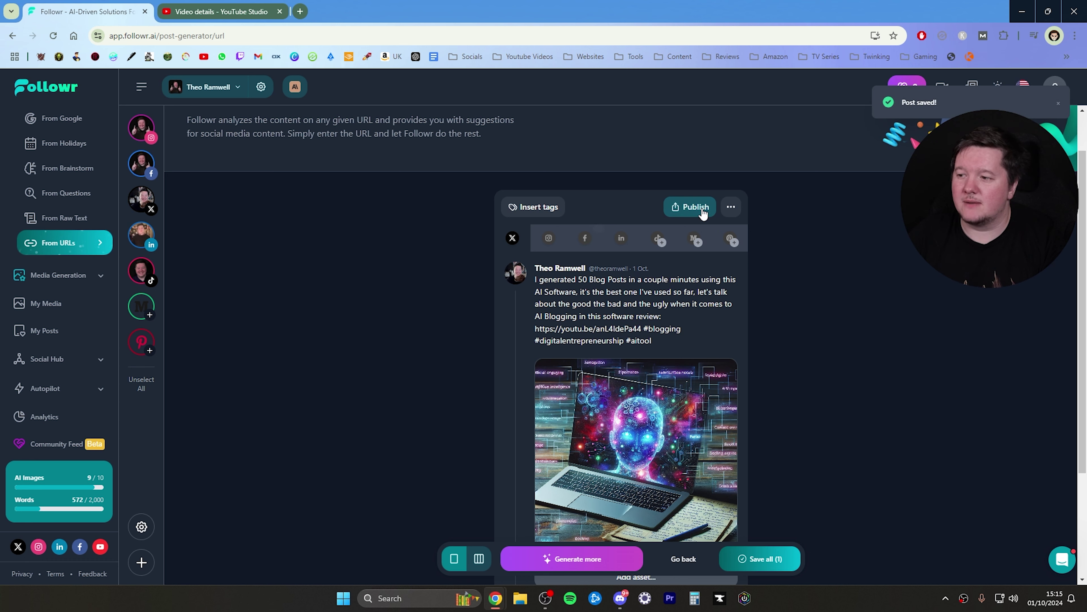
click(697, 208)
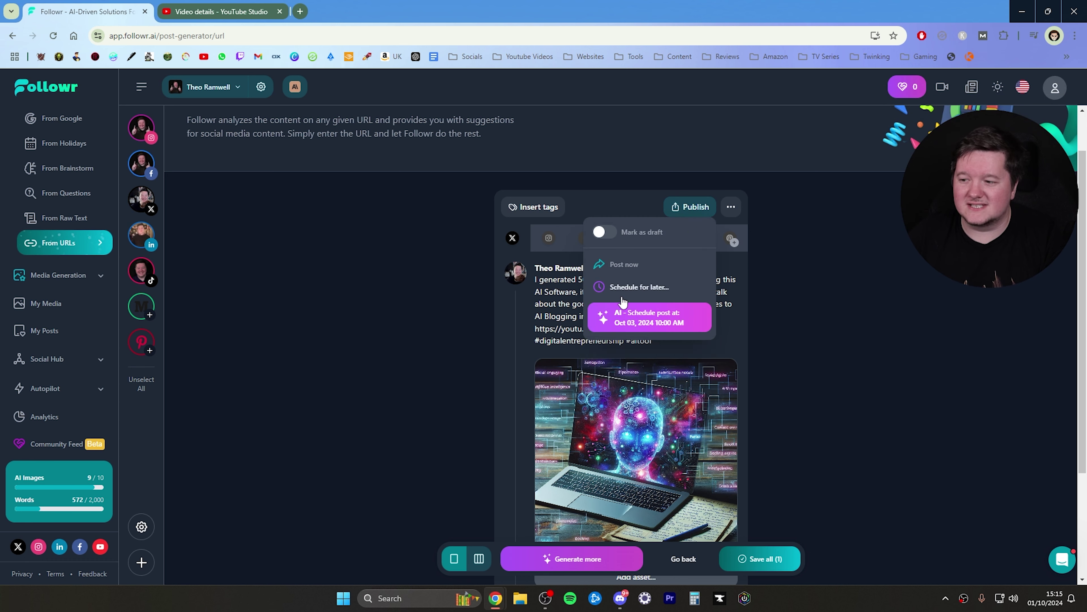
mouse_move(668, 326)
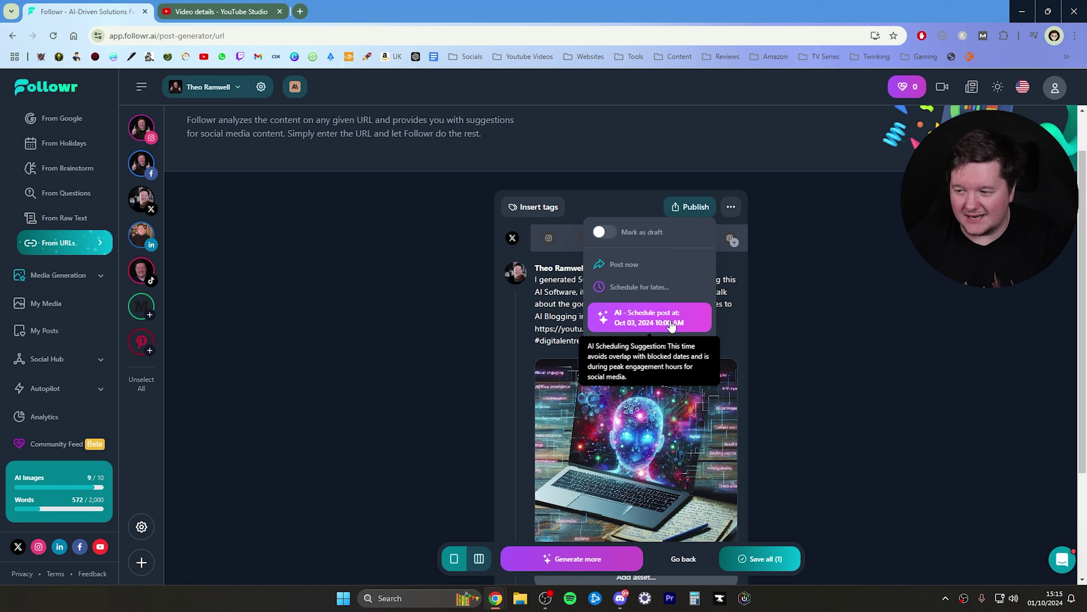
drag(663, 286, 684, 324)
click(629, 286)
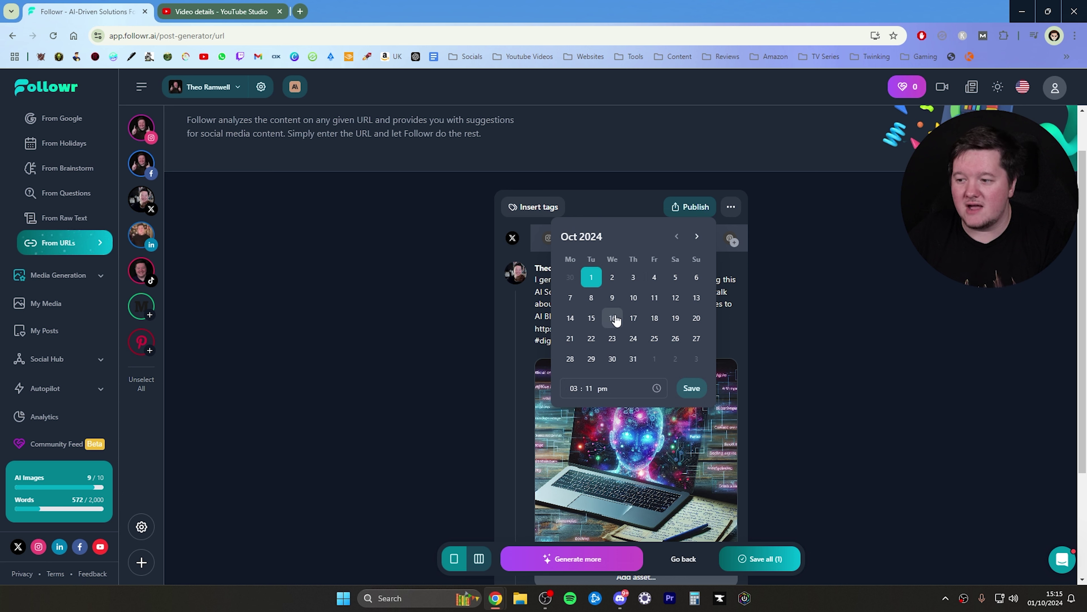
click(614, 361)
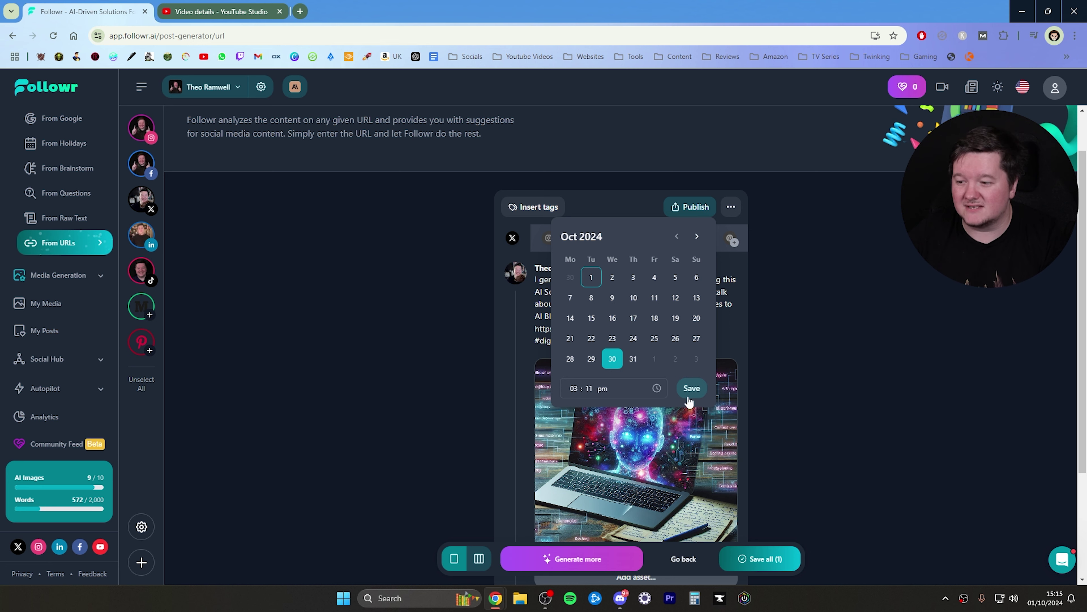
click(692, 388)
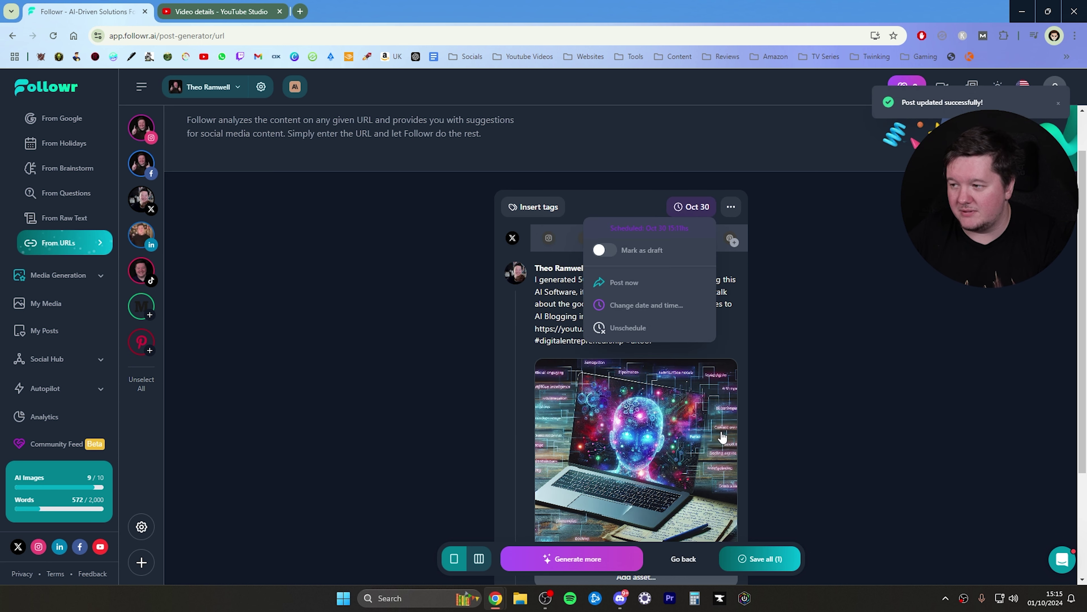
scroll(739, 461, down, 3)
scroll(740, 461, up, 3)
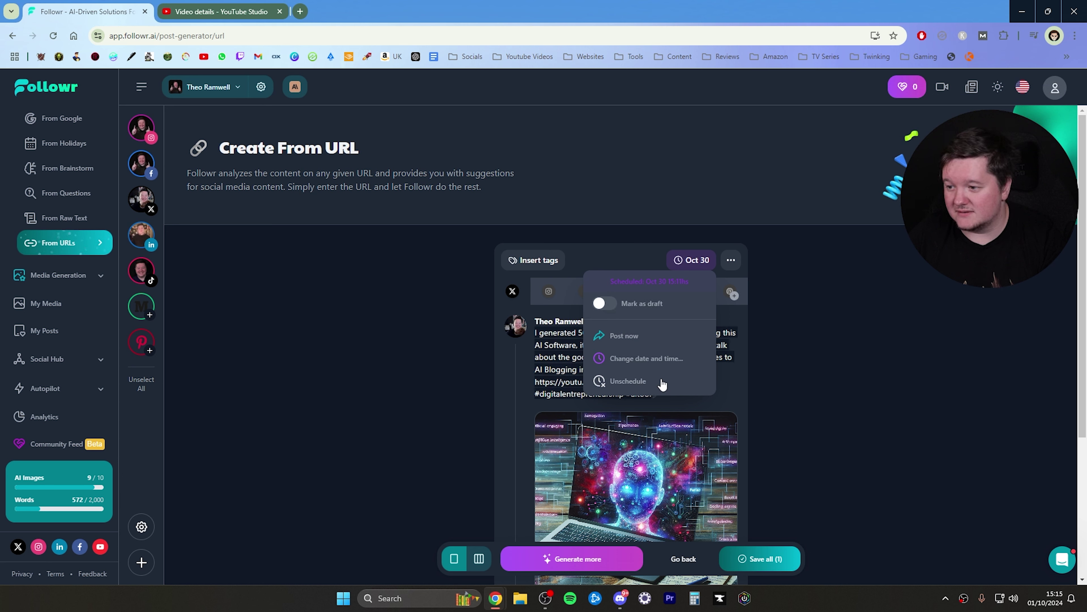
click(768, 560)
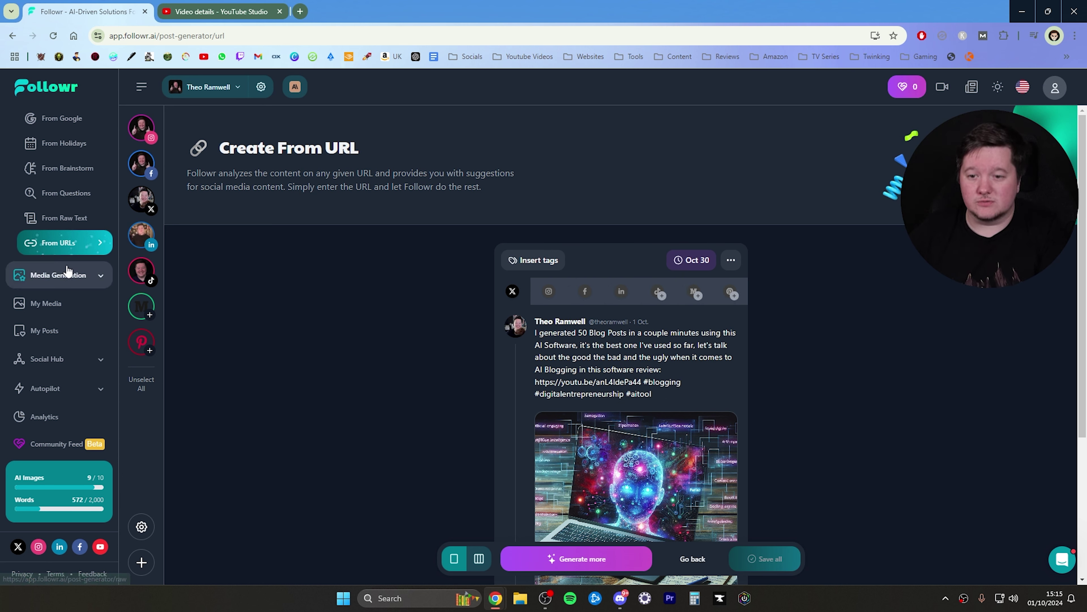
- Open the Calendar and scroll the month view down to Wednesday 30 October
scroll(70, 246, up, 5)
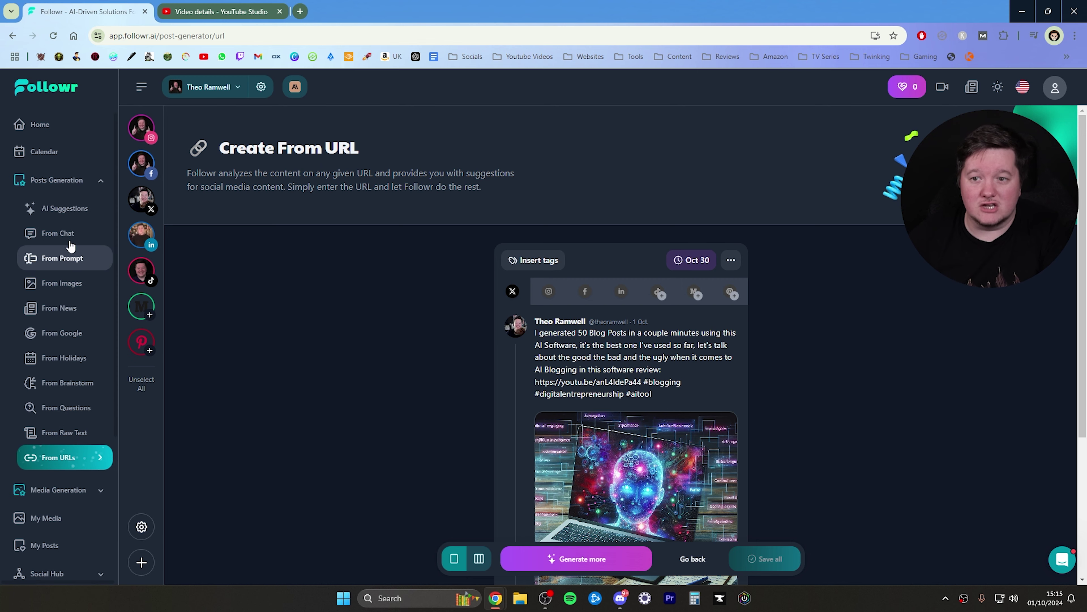
click(51, 156)
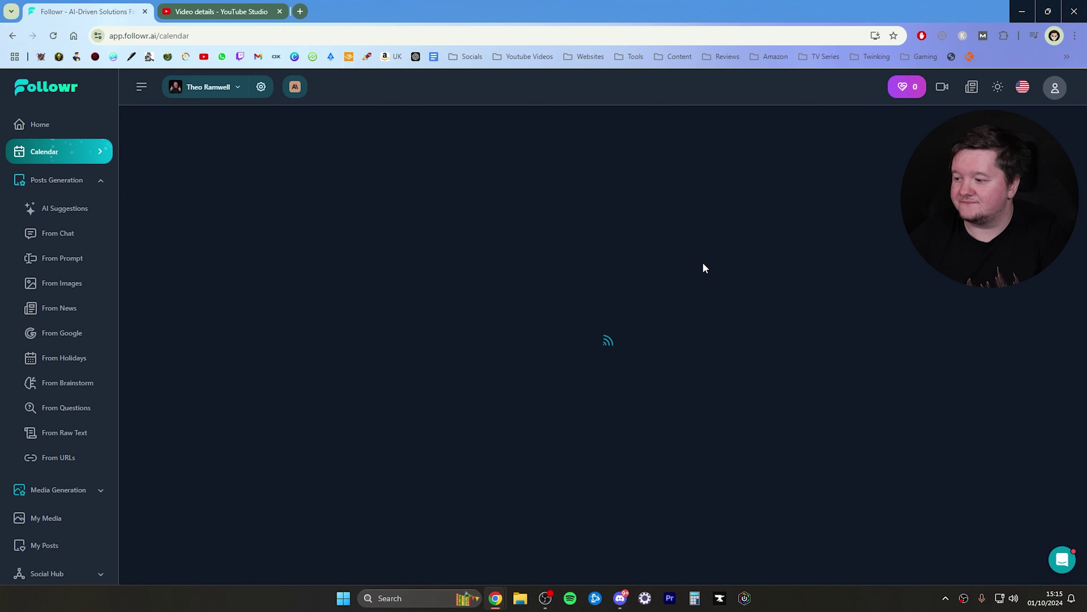
scroll(731, 290, up, 3)
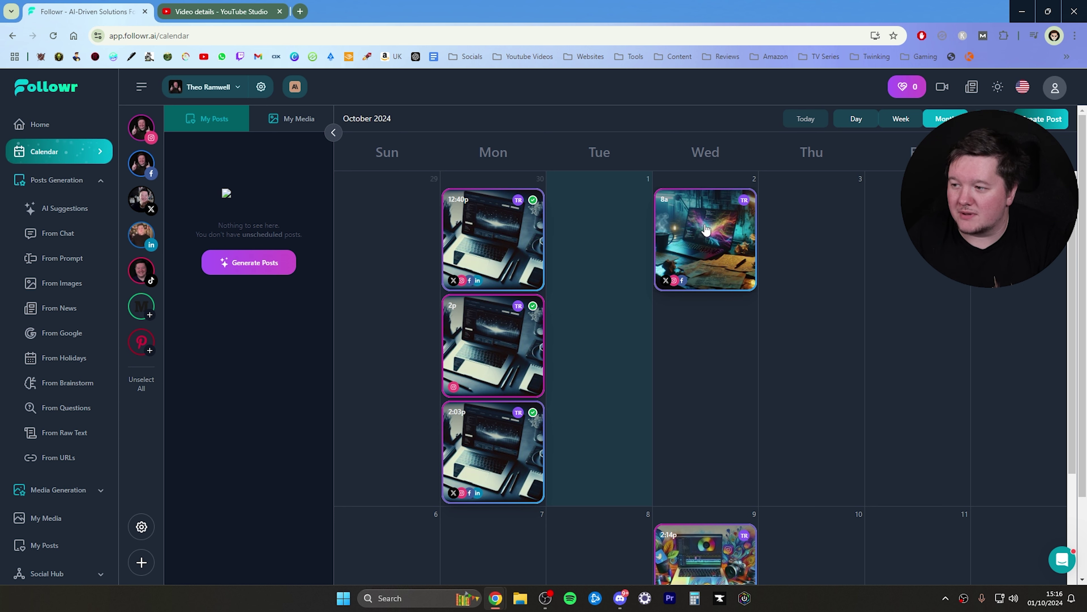
scroll(738, 226, down, 6)
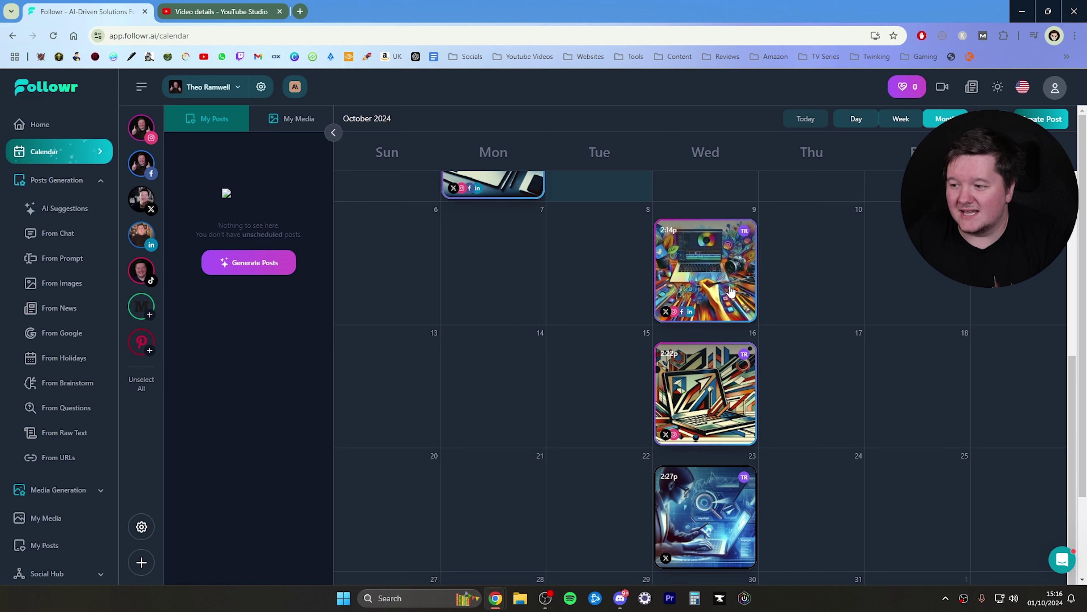
scroll(741, 328, down, 3)
scroll(741, 329, down, 1)
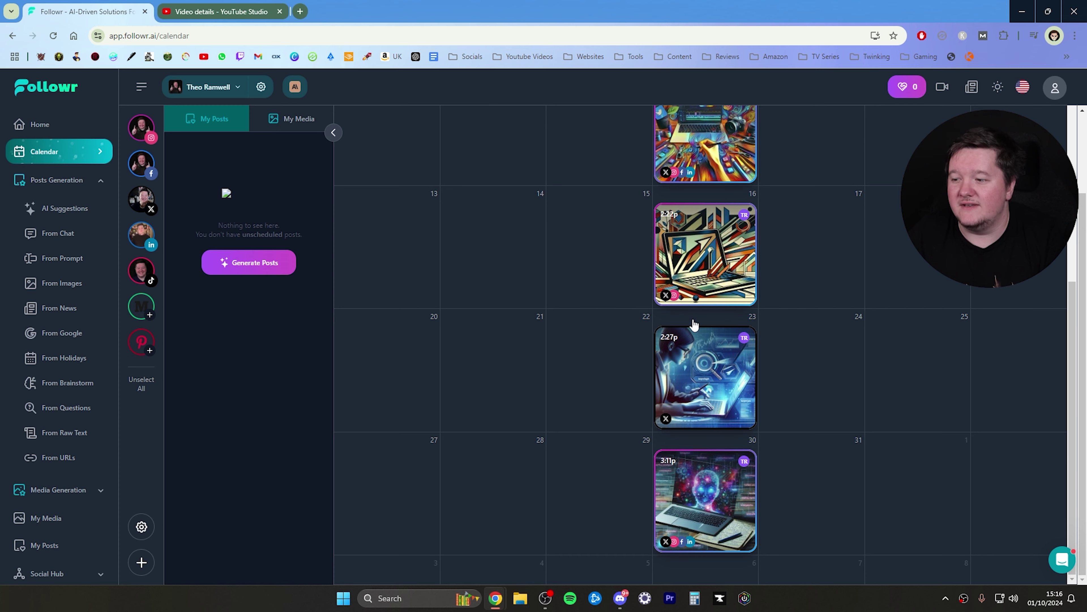
scroll(706, 265, up, 3)
click(735, 273)
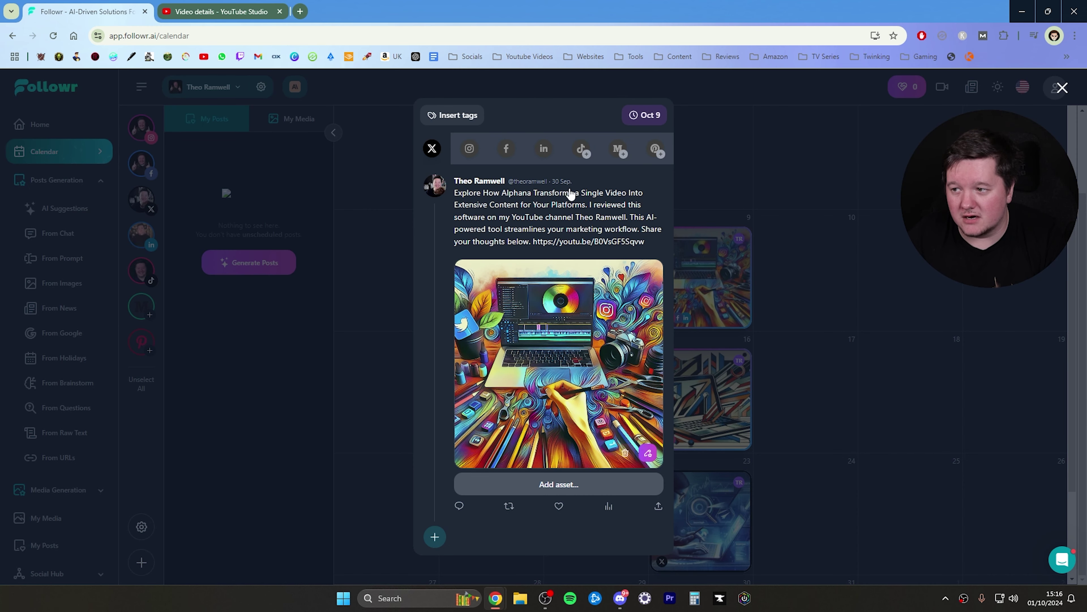
click(469, 149)
click(504, 167)
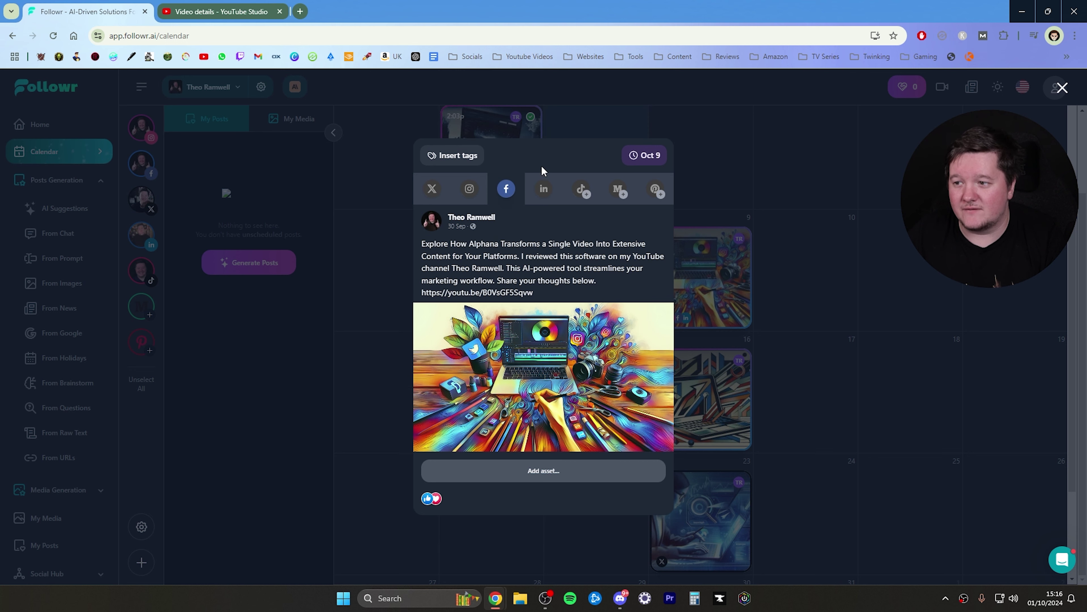
click(544, 186)
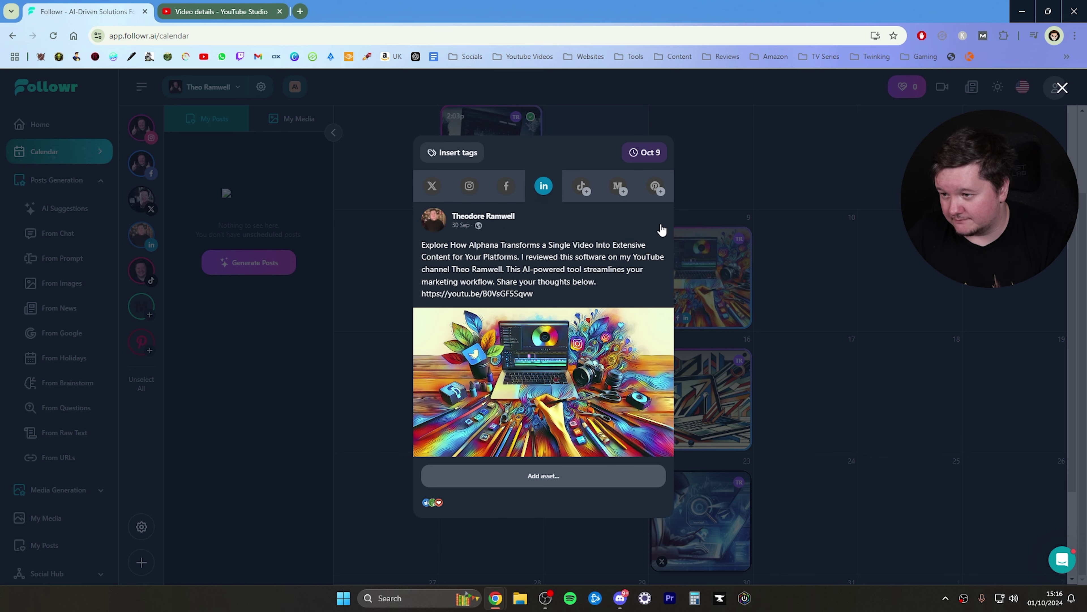
click(711, 399)
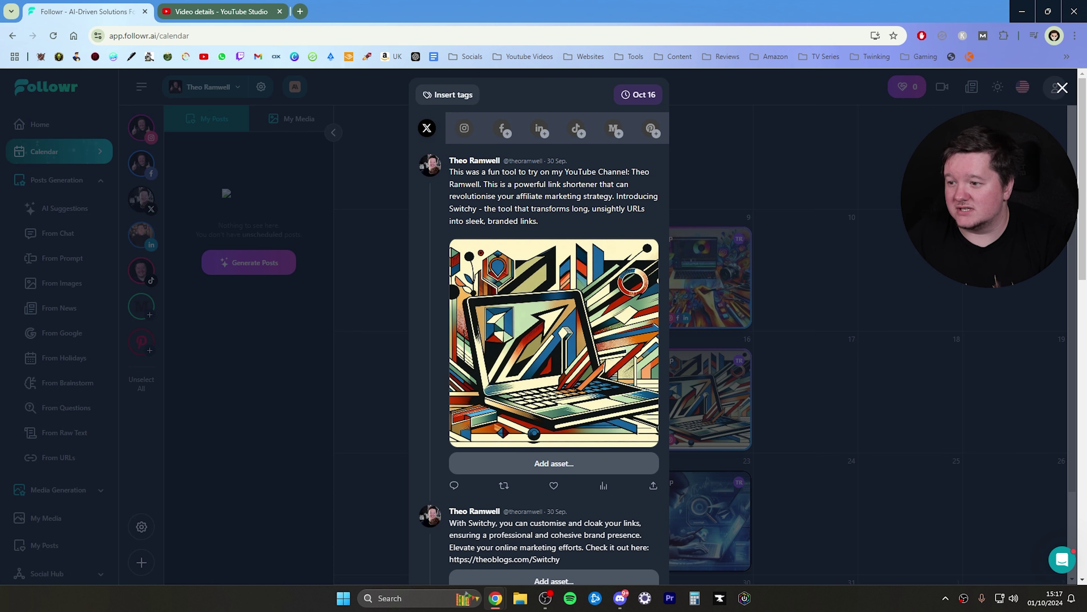
scroll(530, 311, down, 3)
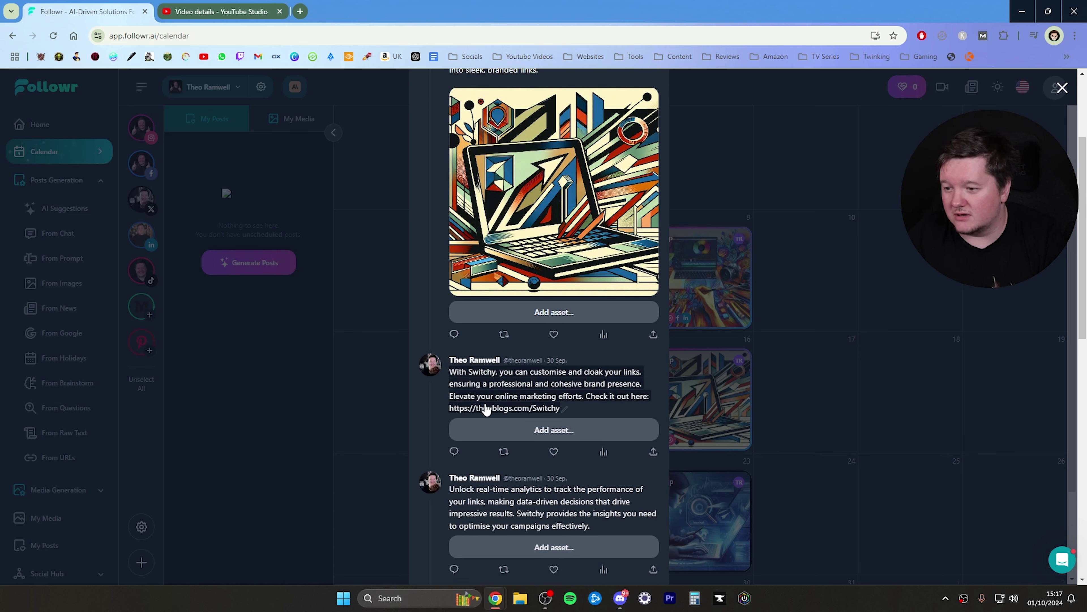
click(1062, 89)
click(694, 497)
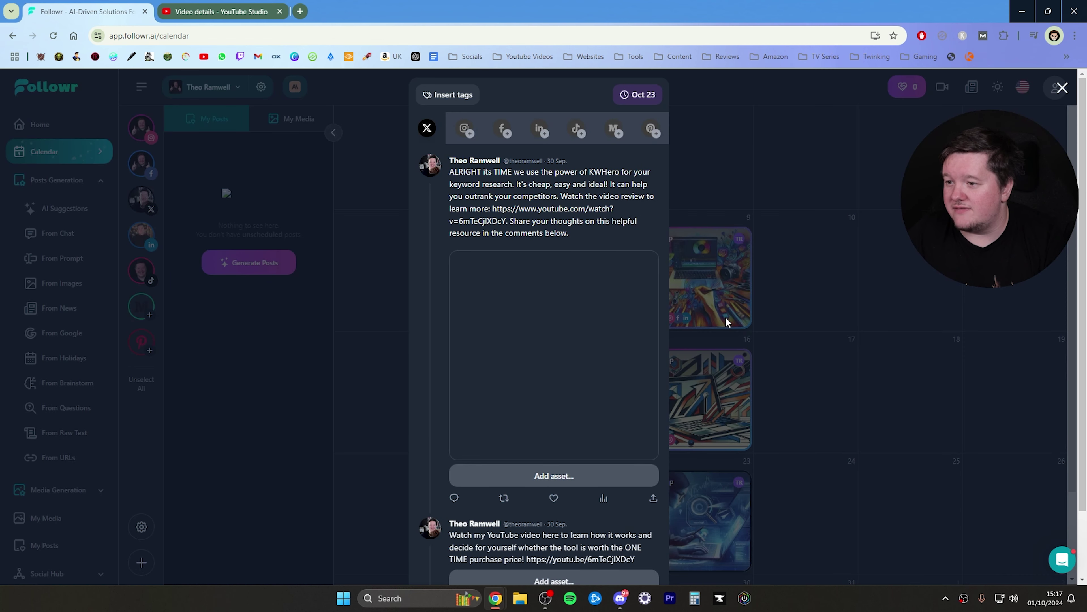
scroll(577, 325, down, 2)
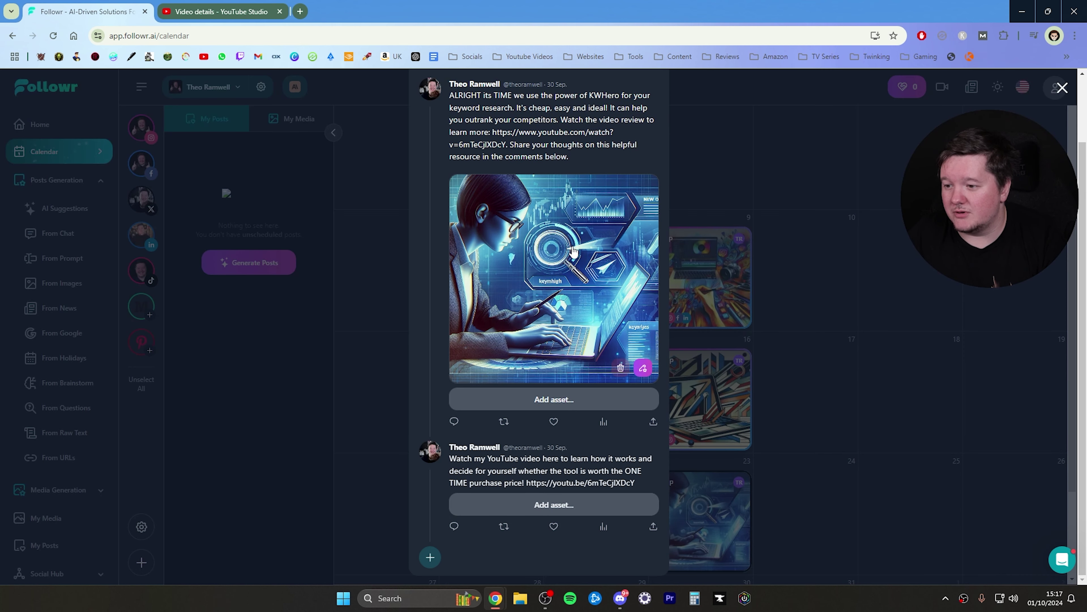
scroll(477, 139, up, 2)
click(467, 133)
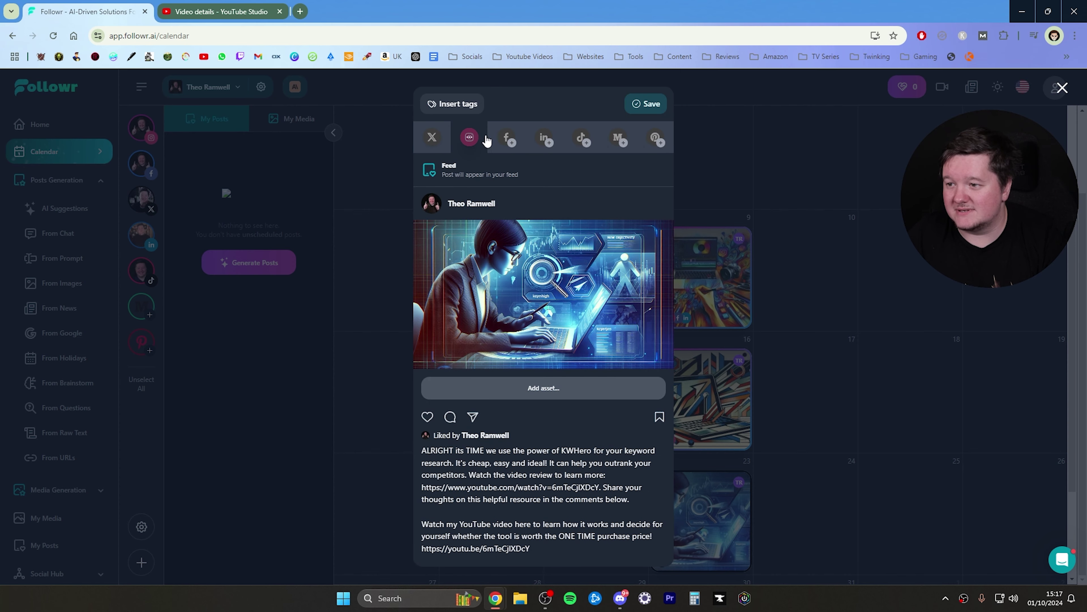
click(508, 138)
click(542, 166)
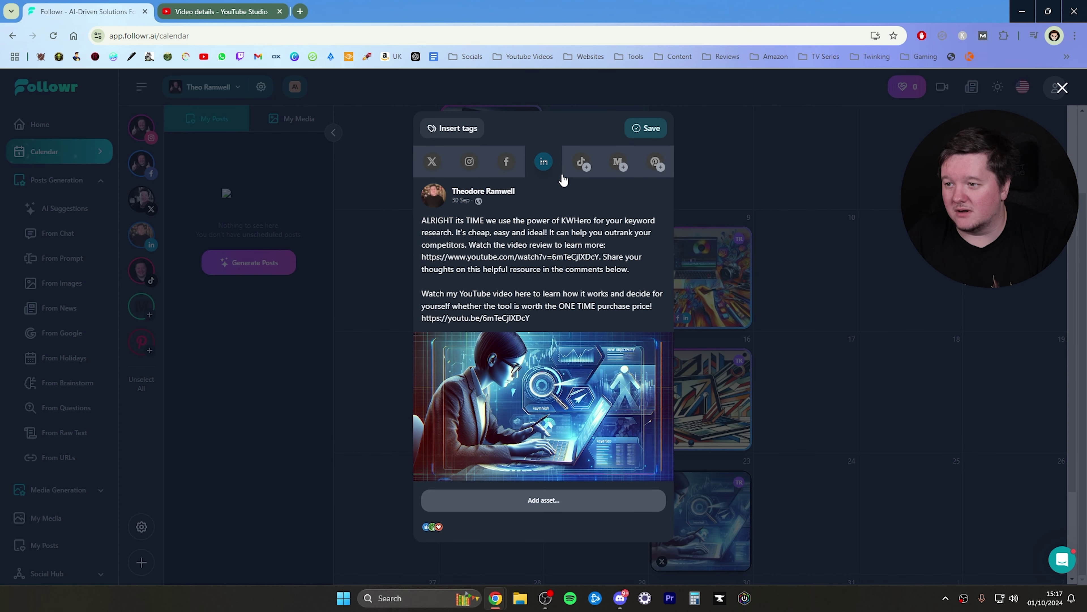
click(433, 163)
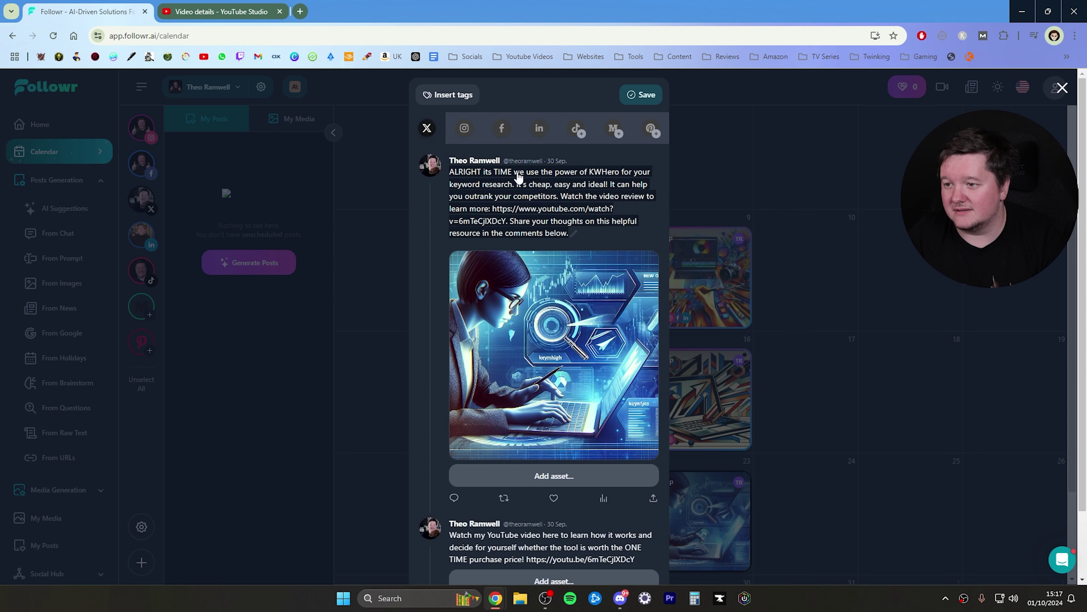
click(1062, 87)
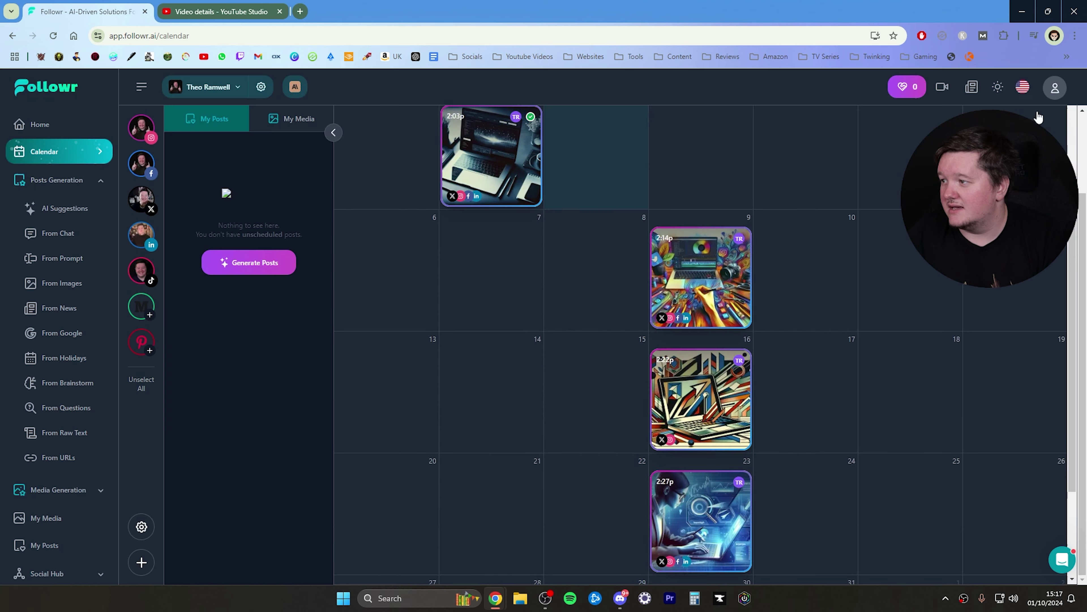
scroll(648, 250, up, 3)
scroll(754, 311, down, 5)
scroll(727, 198, up, 2)
click(726, 198)
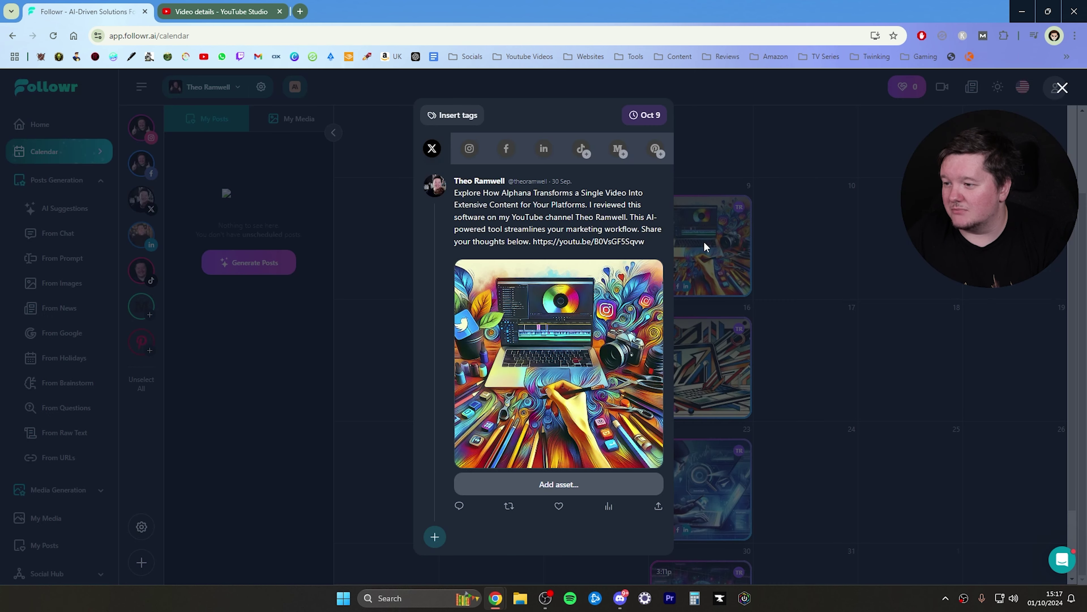
click(767, 395)
scroll(850, 242, down, 2)
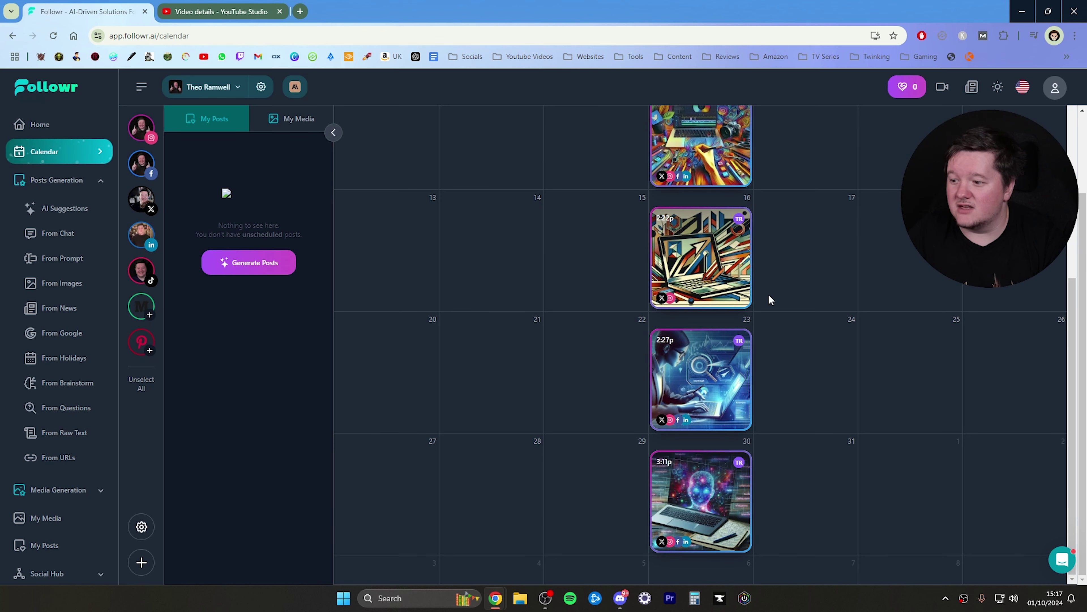
scroll(754, 308, up, 3)
scroll(736, 319, down, 3)
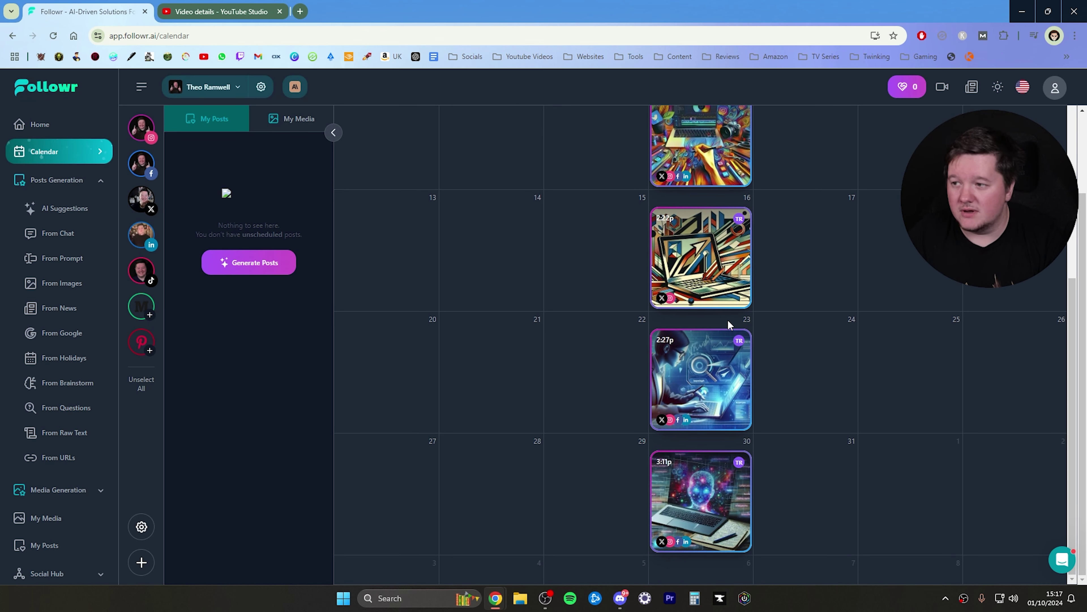
scroll(729, 324, up, 5)
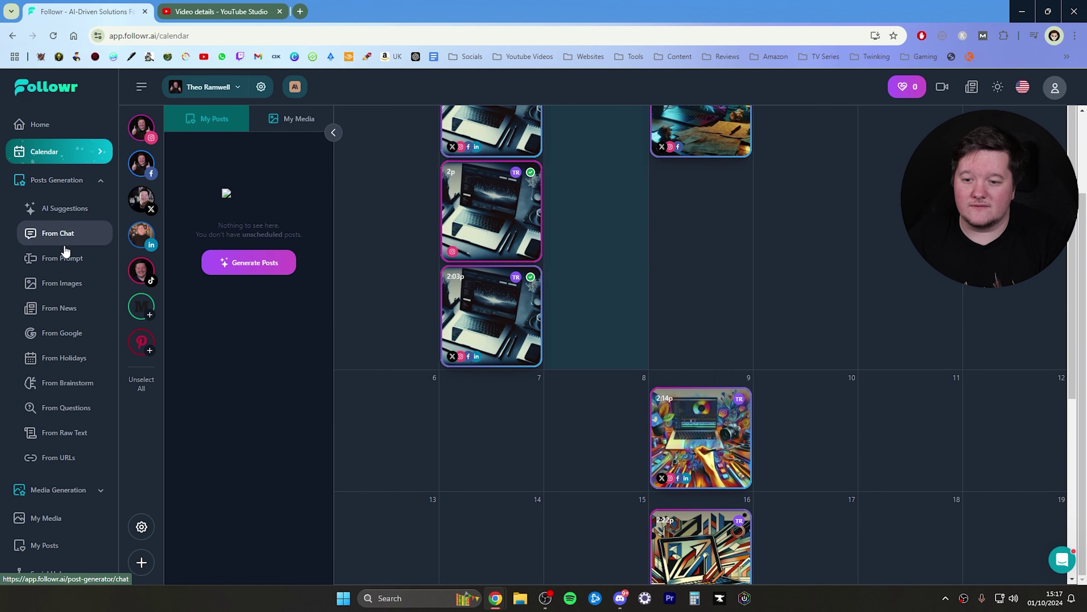
scroll(64, 300, down, 4)
- Browse the generated images in My Media, then go back to Home
click(53, 379)
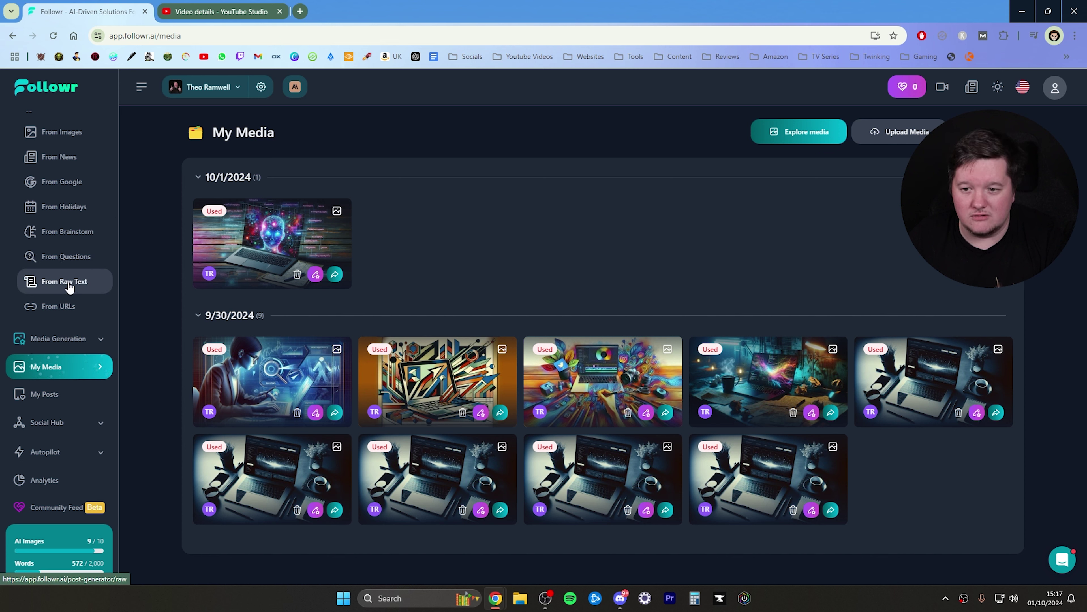
scroll(77, 308, up, 3)
scroll(64, 235, down, 3)
scroll(51, 167, up, 3)
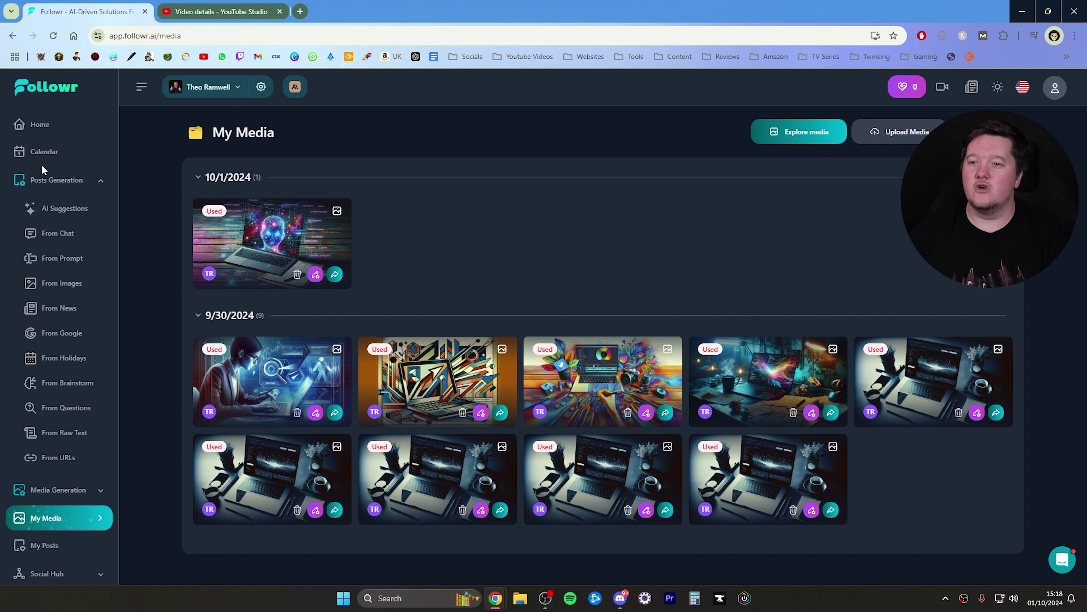
click(50, 140)
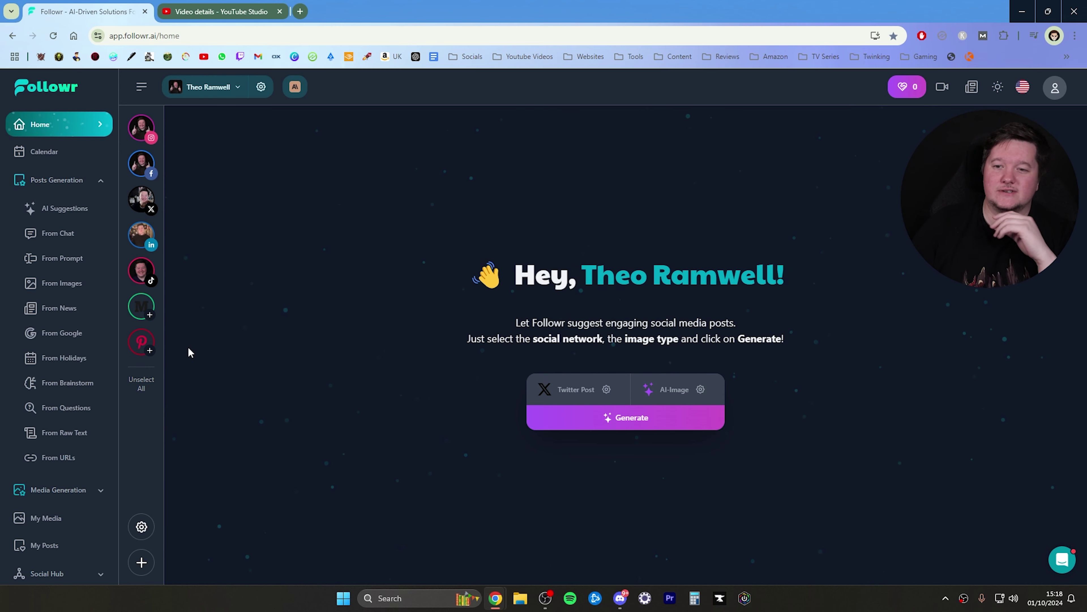
- Open the Tier 1 plan usage page showing 1,428 words and 1 AI image remaining
scroll(49, 313, down, 5)
click(52, 470)
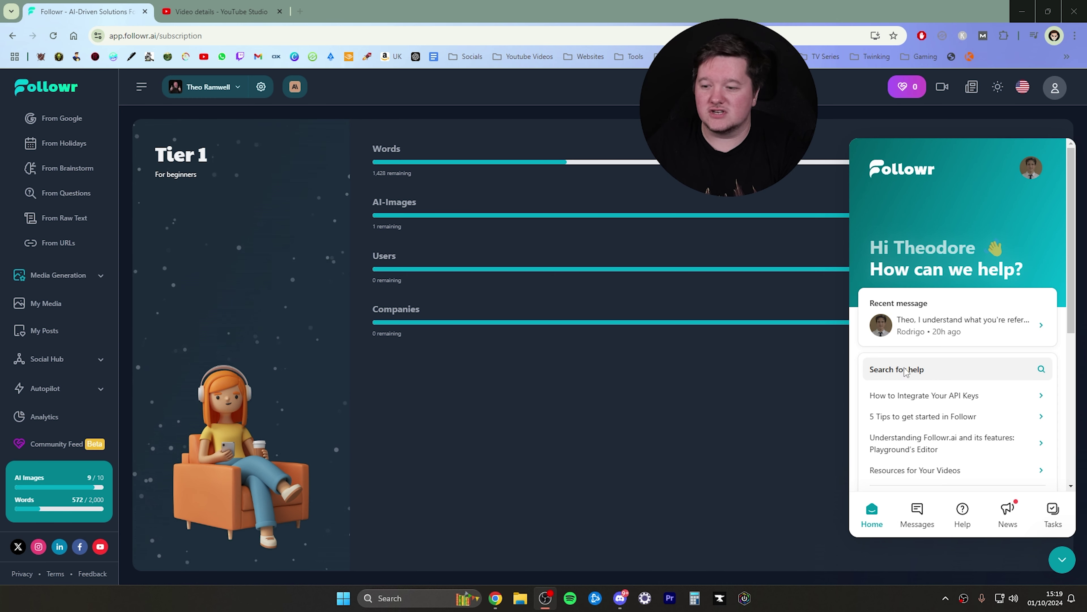
- Open the support thread where the agent says Tier 1 lacks AI generation and suggests upgrading to Tier 2
click(916, 514)
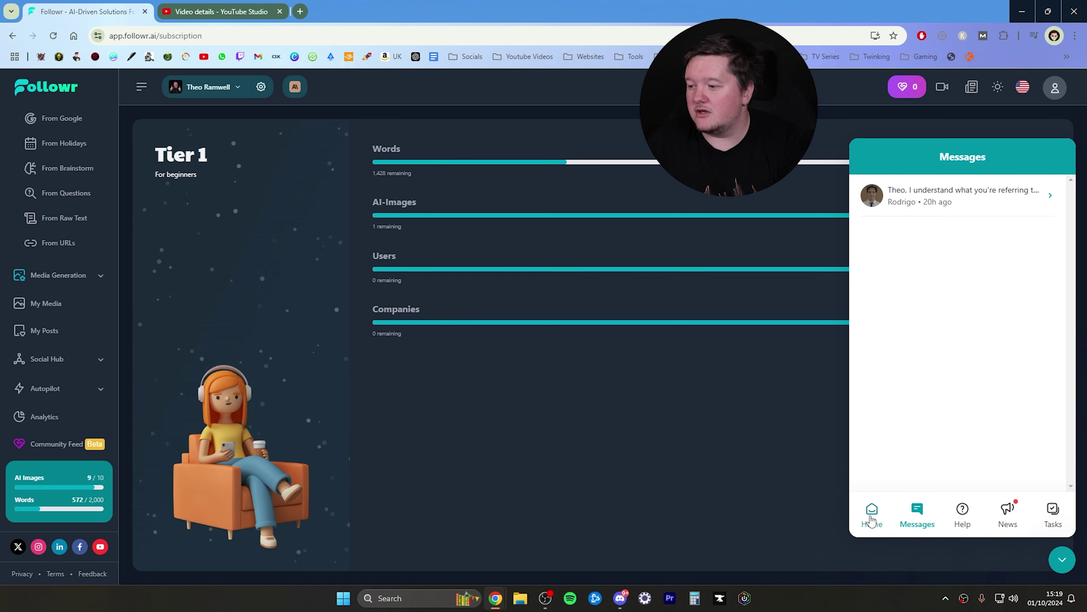
click(964, 516)
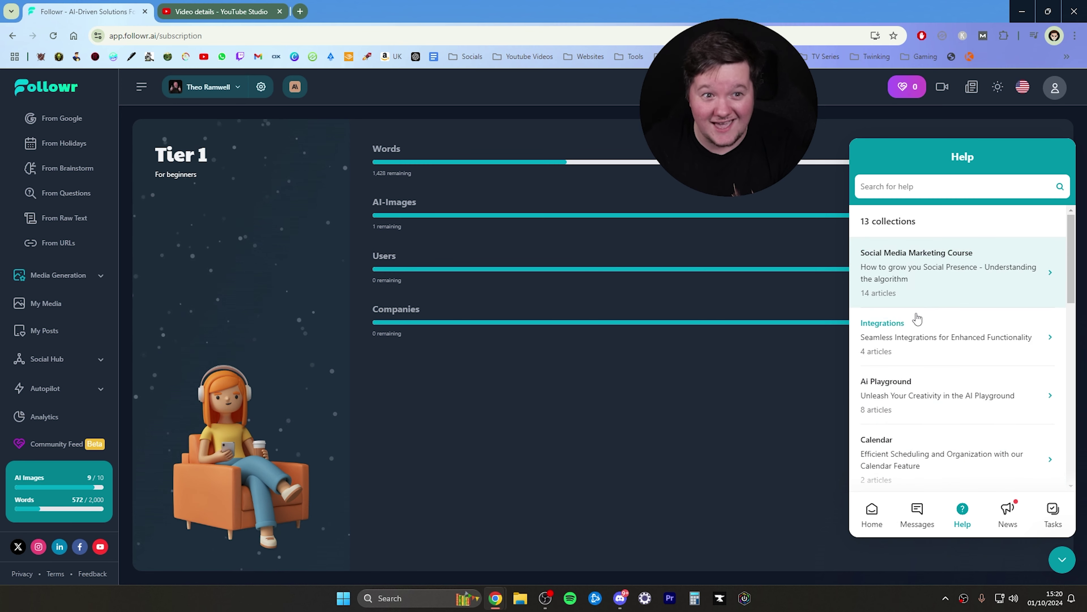
click(919, 511)
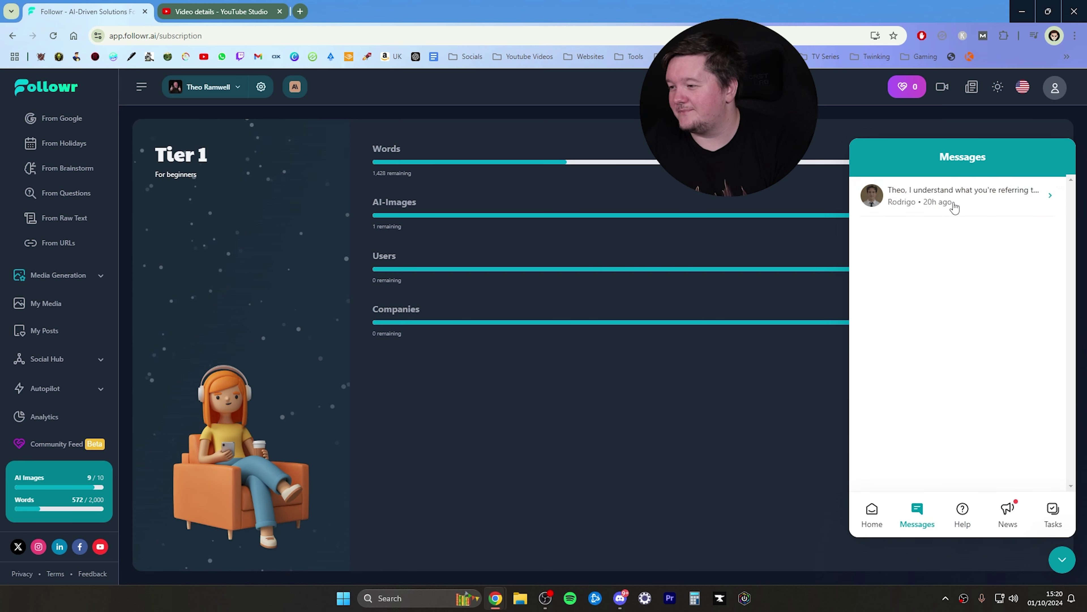
click(959, 206)
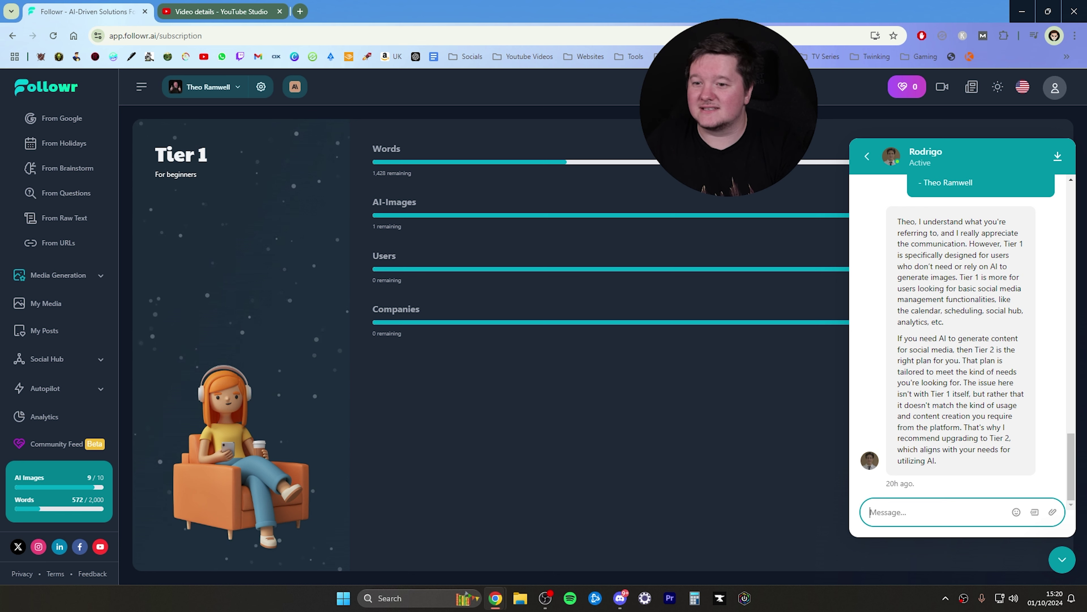
scroll(73, 244, up, 5)
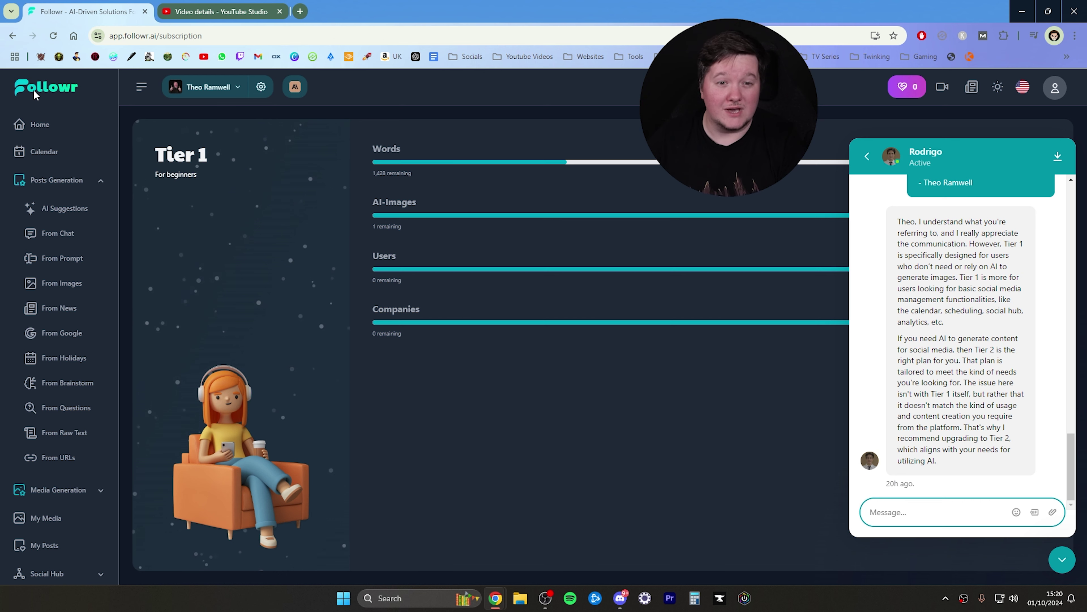
- Close the support chat and return to the Create From URL generator with an empty link field
click(1063, 561)
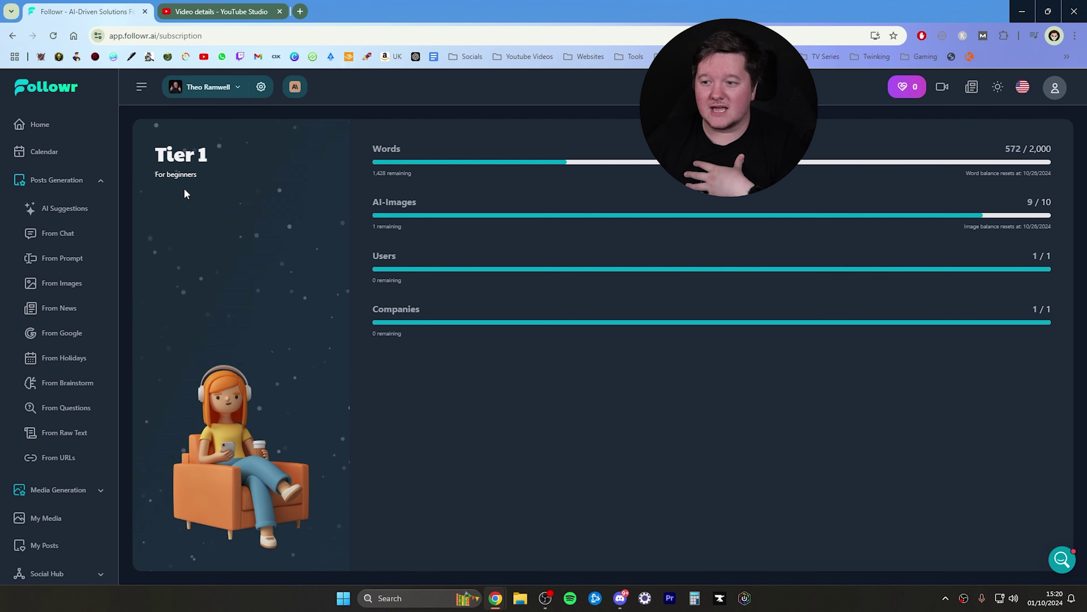
click(60, 457)
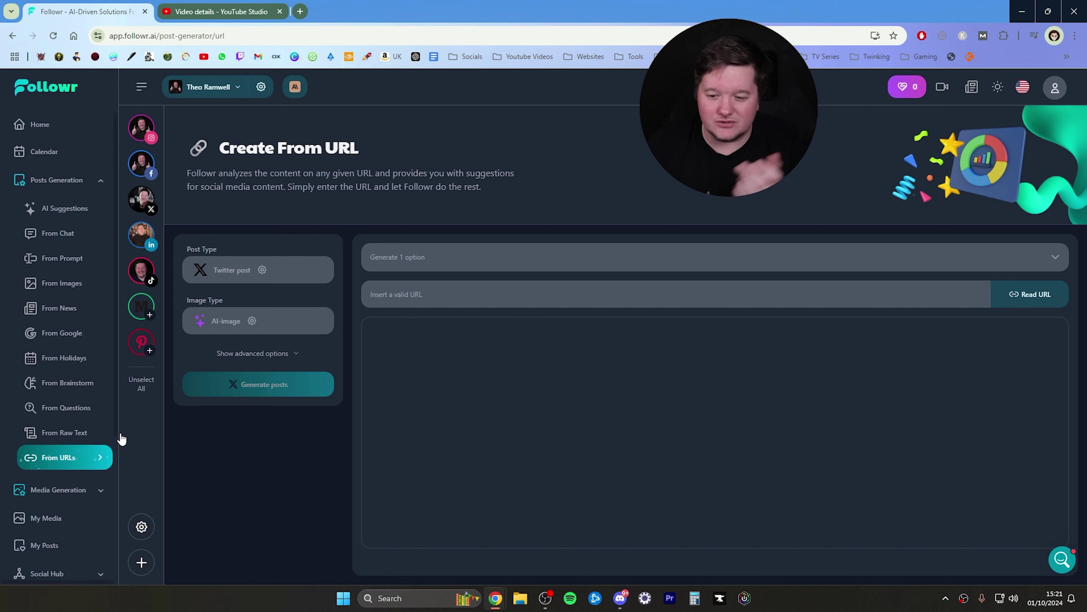
- Glance at the account menu and the support chat, then close both
click(1056, 86)
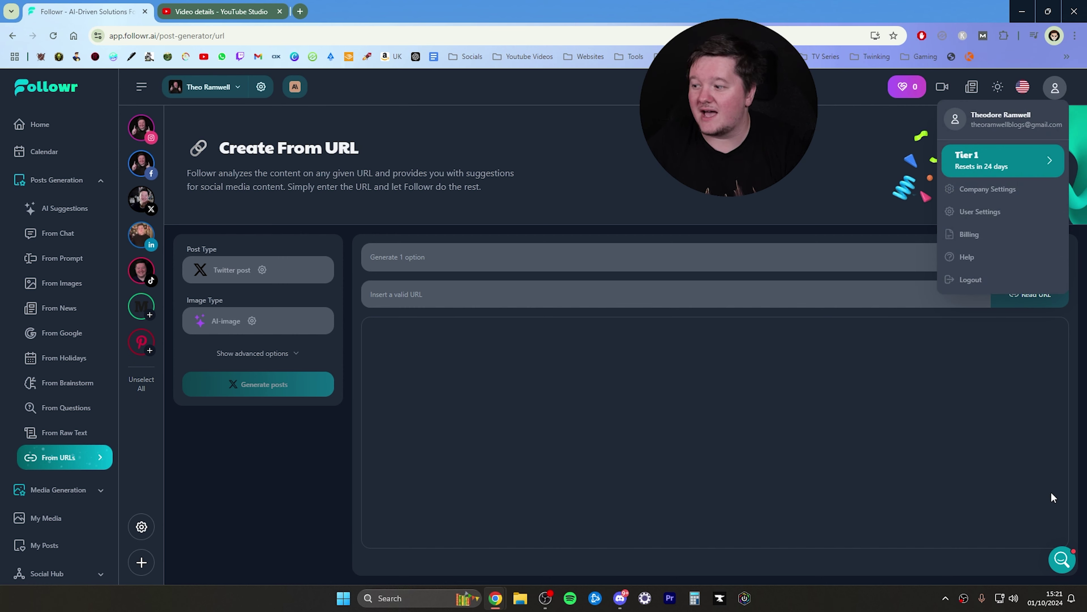
click(1065, 570)
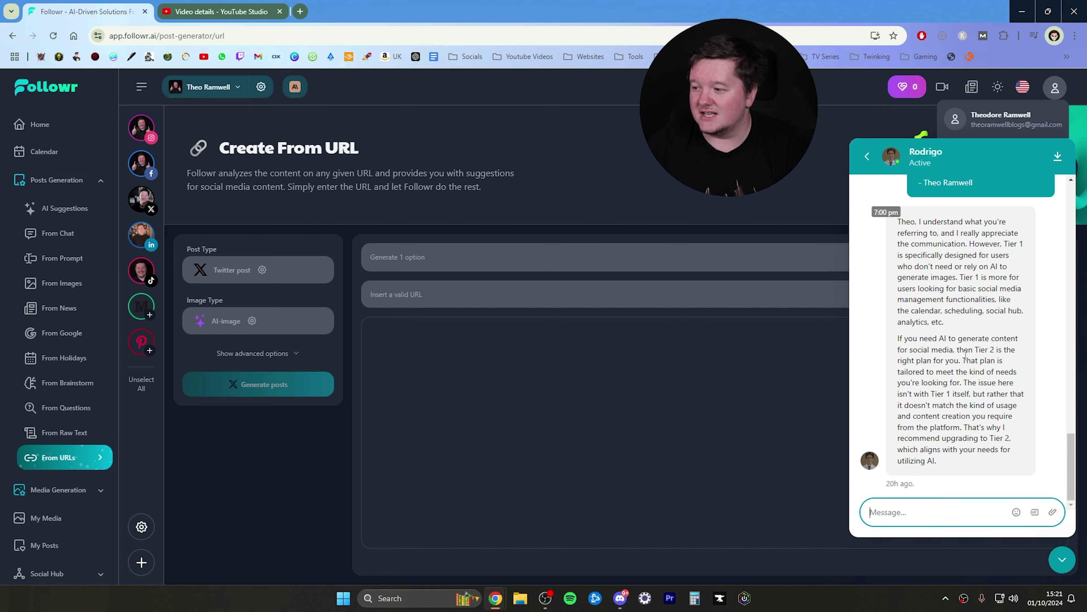
scroll(975, 384, up, 5)
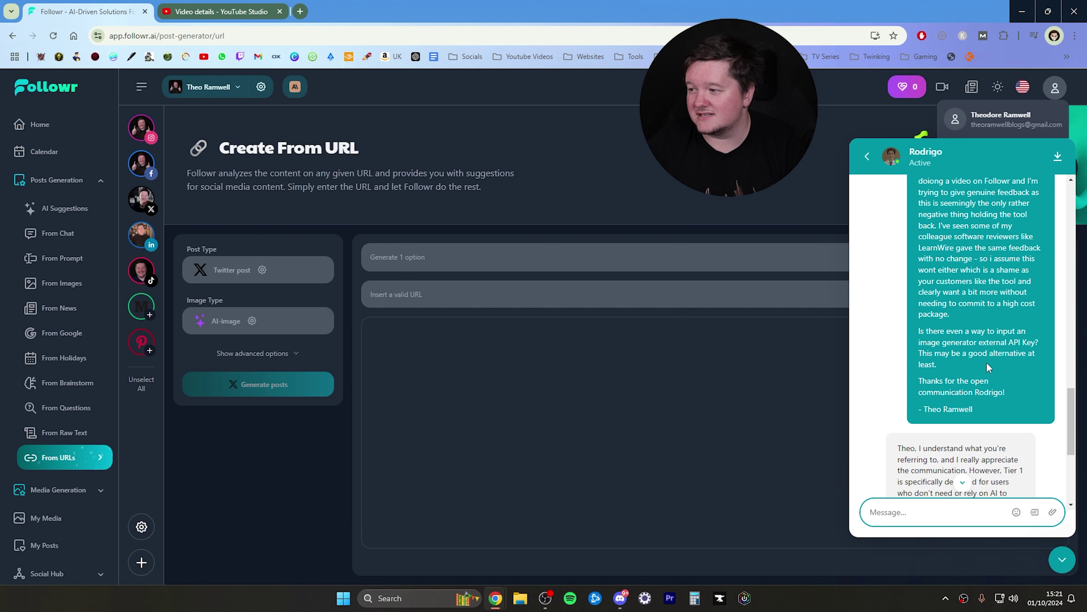
scroll(988, 363, down, 5)
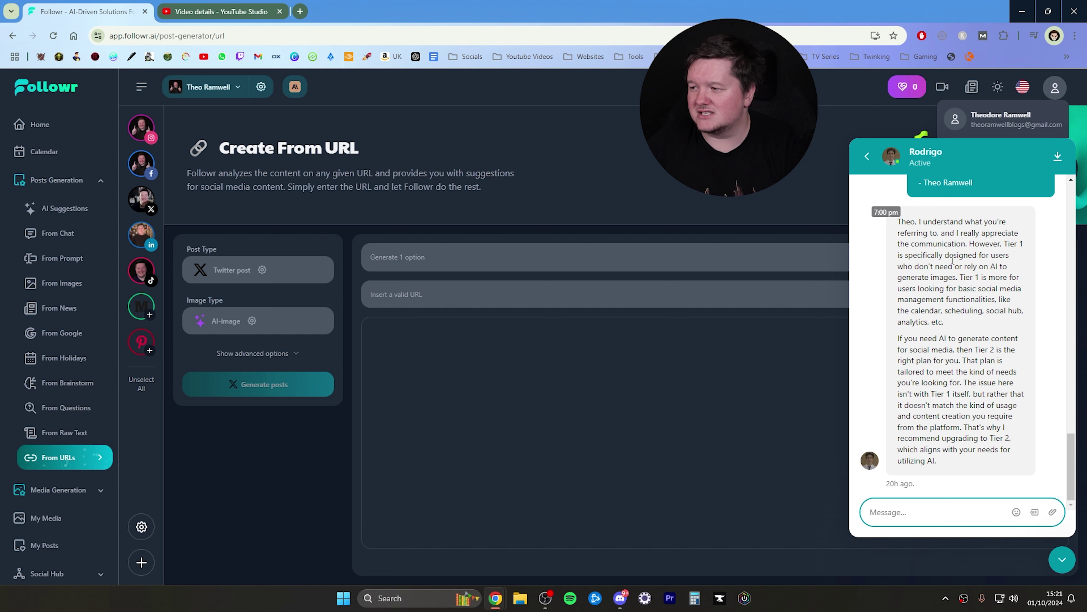
click(984, 202)
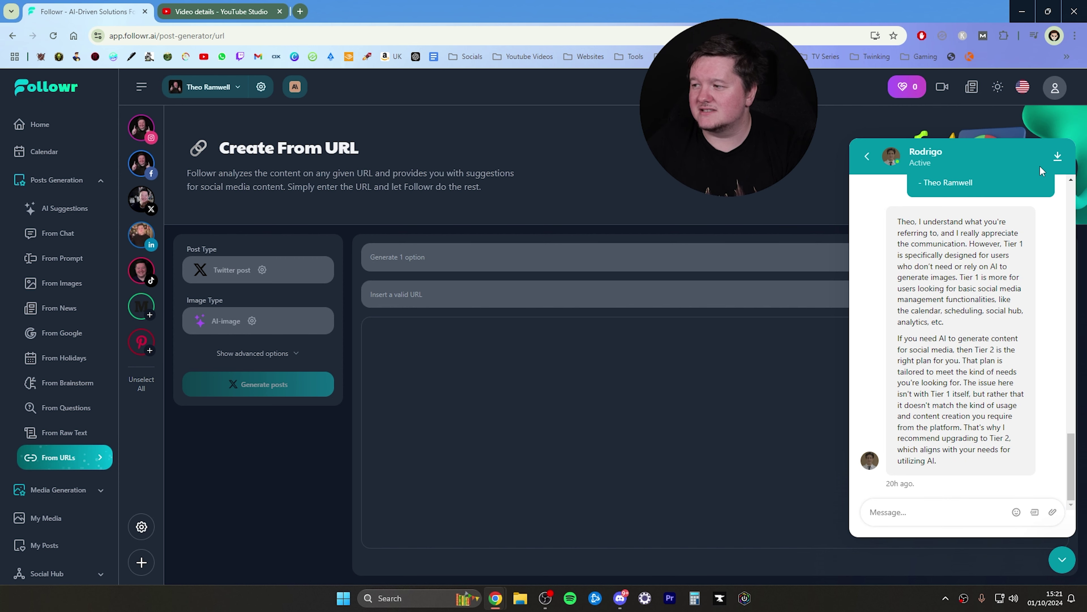
click(1063, 559)
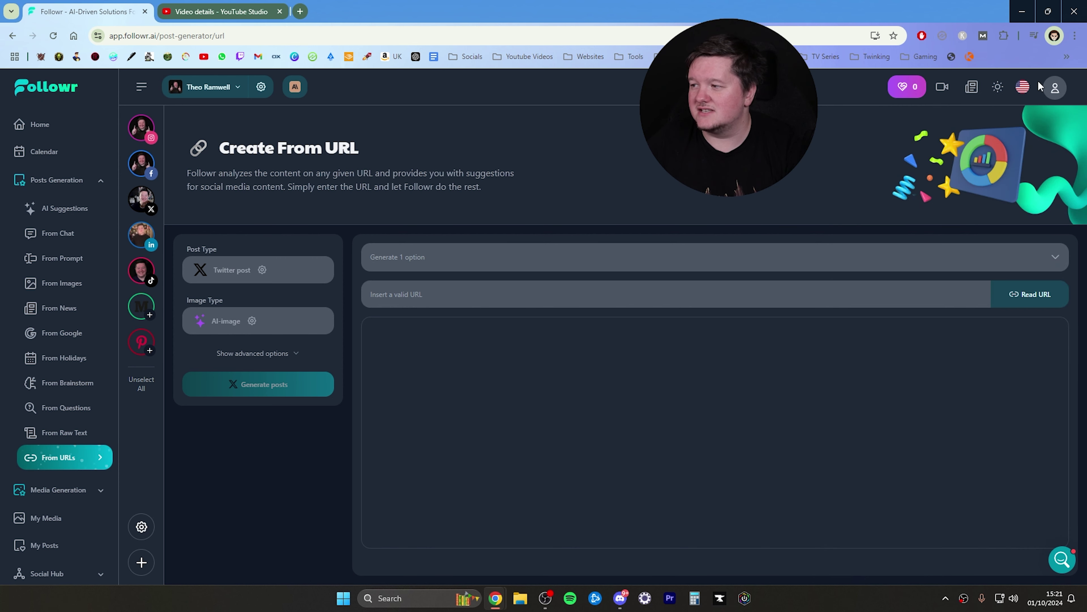
- Toggle light mode and back to dark, then show the account menu with the Tier 1 plan resetting in 24 days
click(1002, 87)
click(1002, 88)
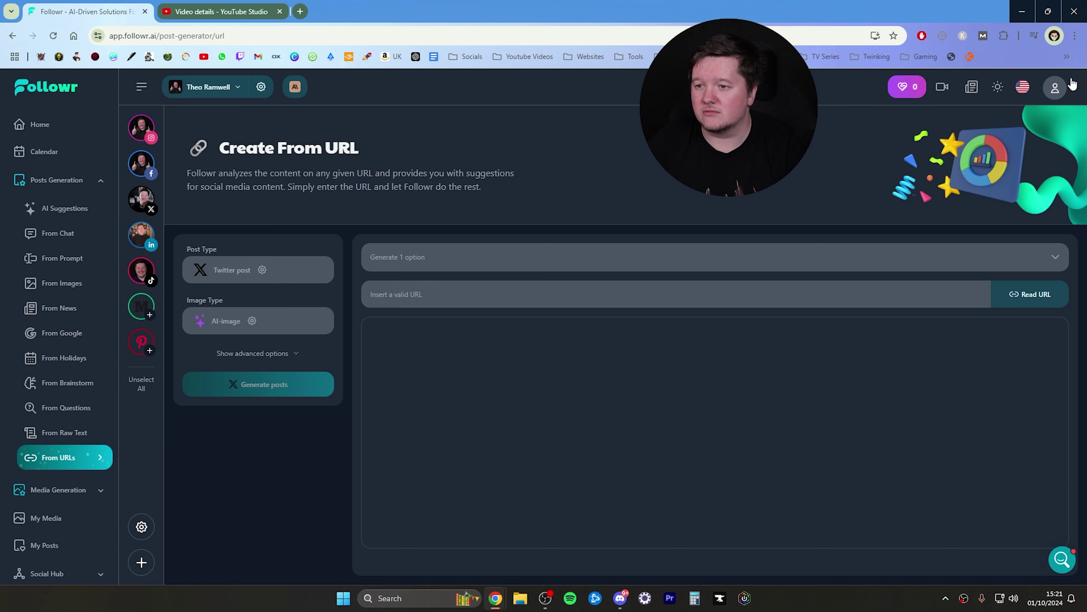
click(1053, 88)
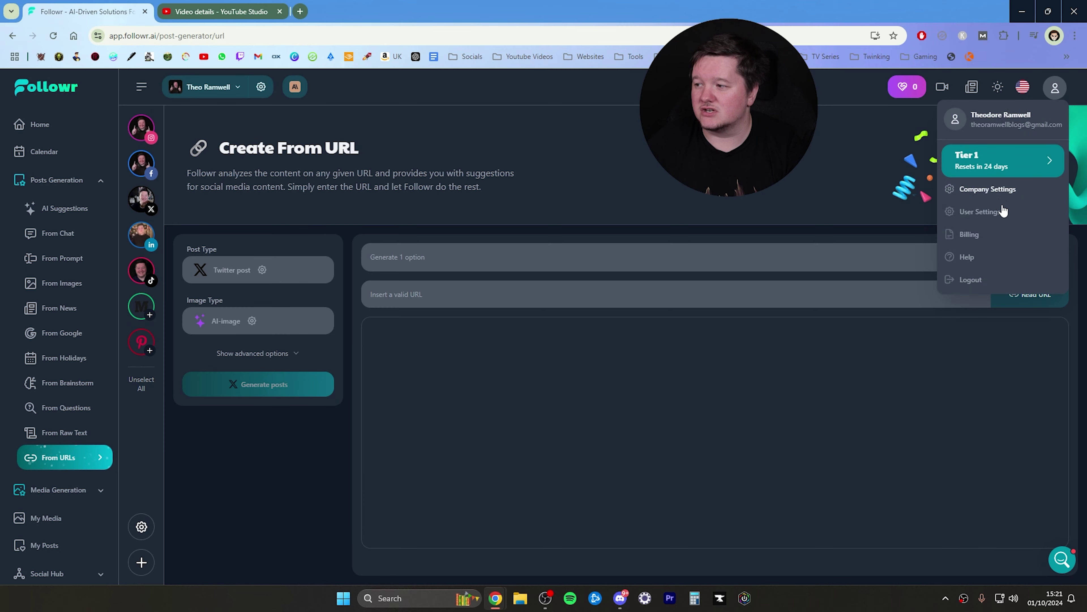
- Open Company Settings on the External API Keys (BYOK) tab
click(976, 216)
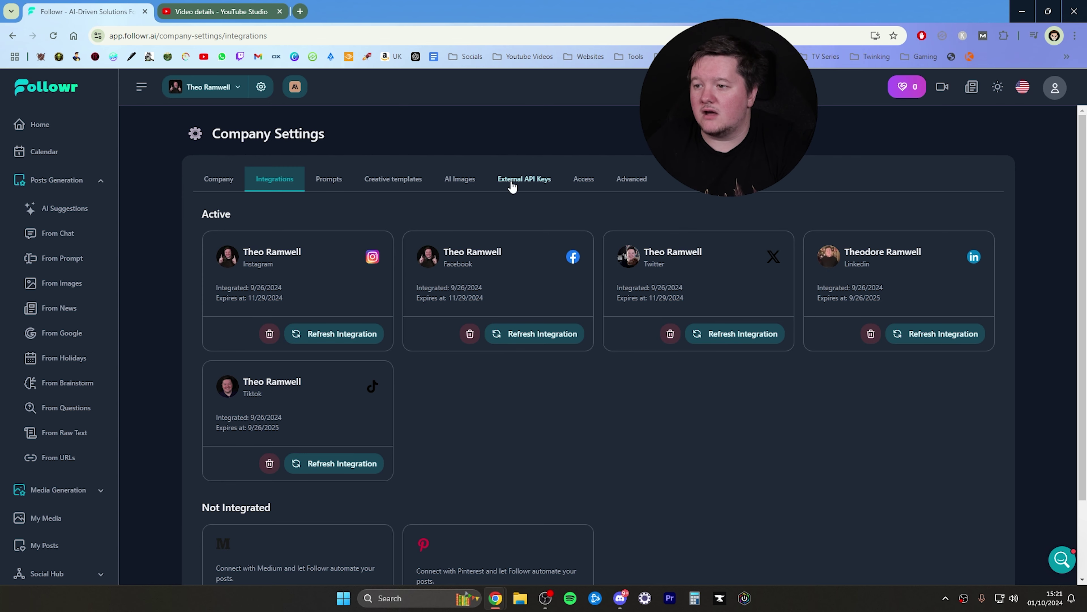
click(513, 187)
scroll(388, 276, down, 3)
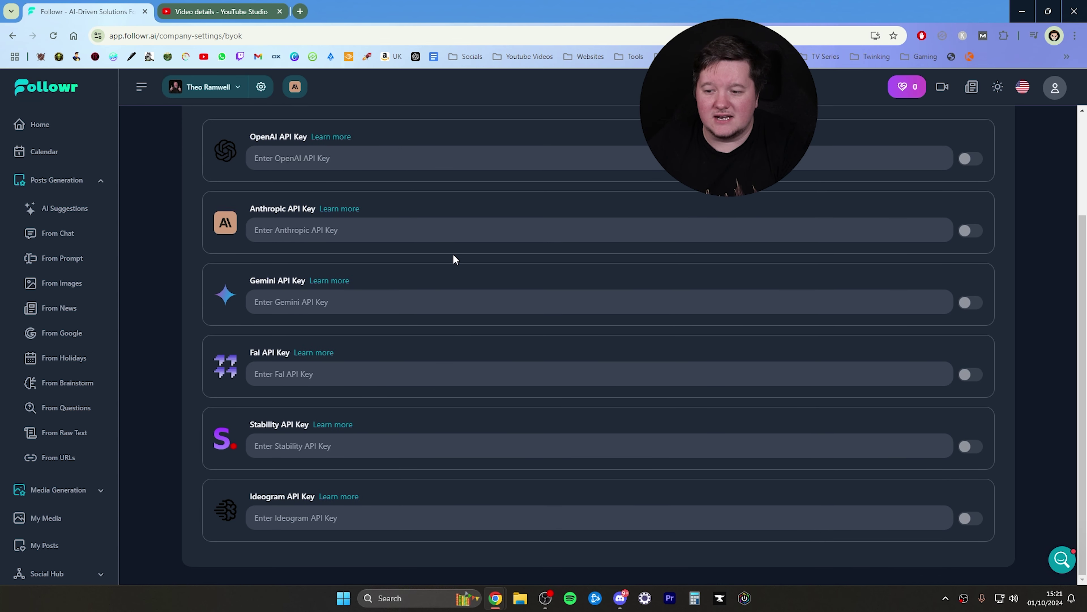
scroll(387, 245, up, 2)
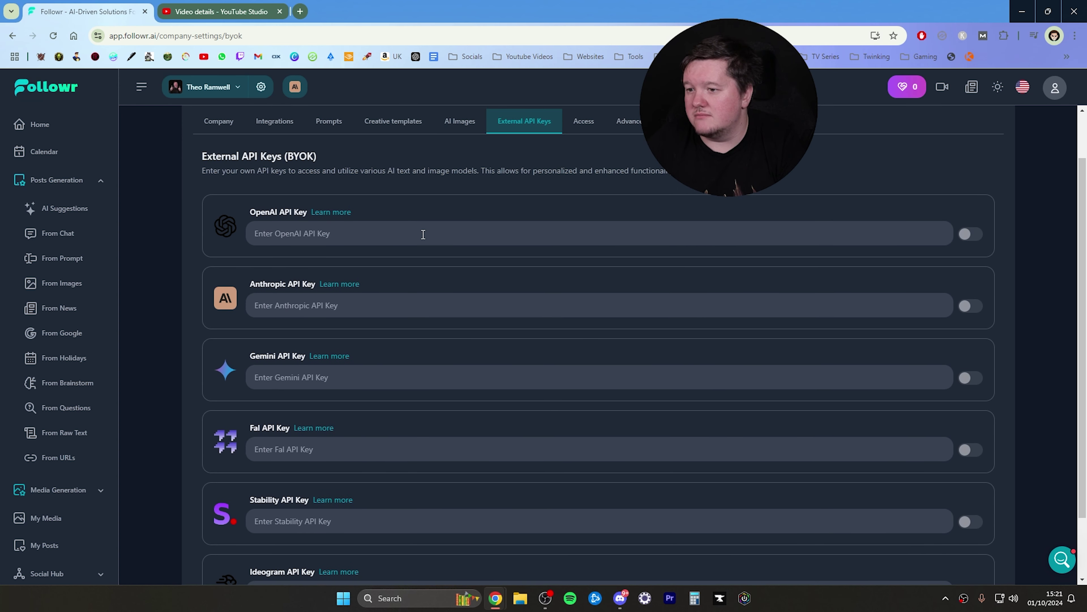
- Open the help article on adding OpenAI keys, then review the API key fields again
click(336, 213)
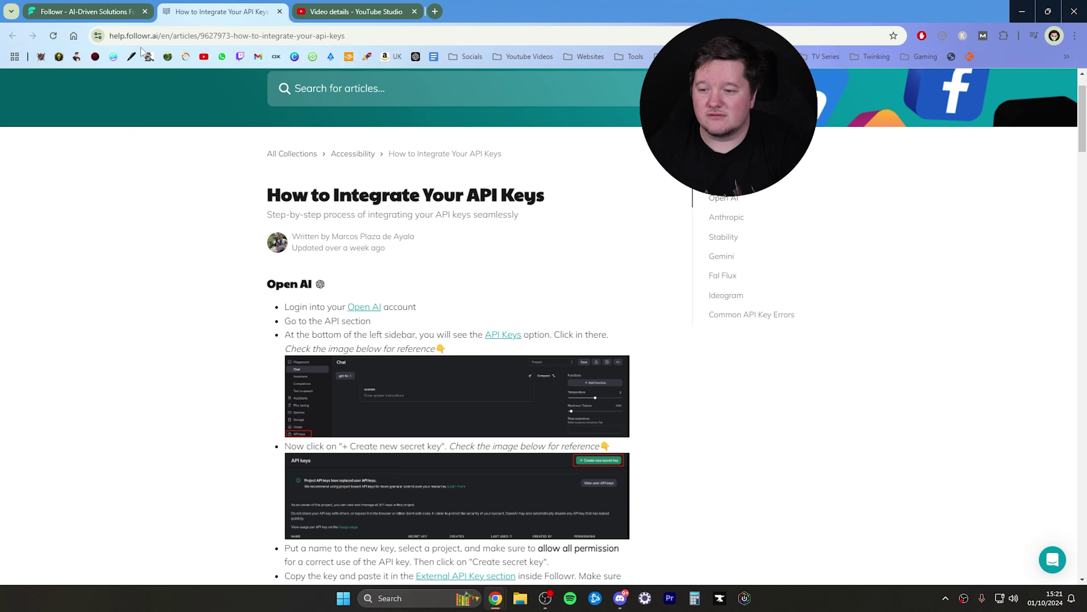
click(100, 9)
scroll(552, 200, down, 3)
scroll(427, 343, up, 5)
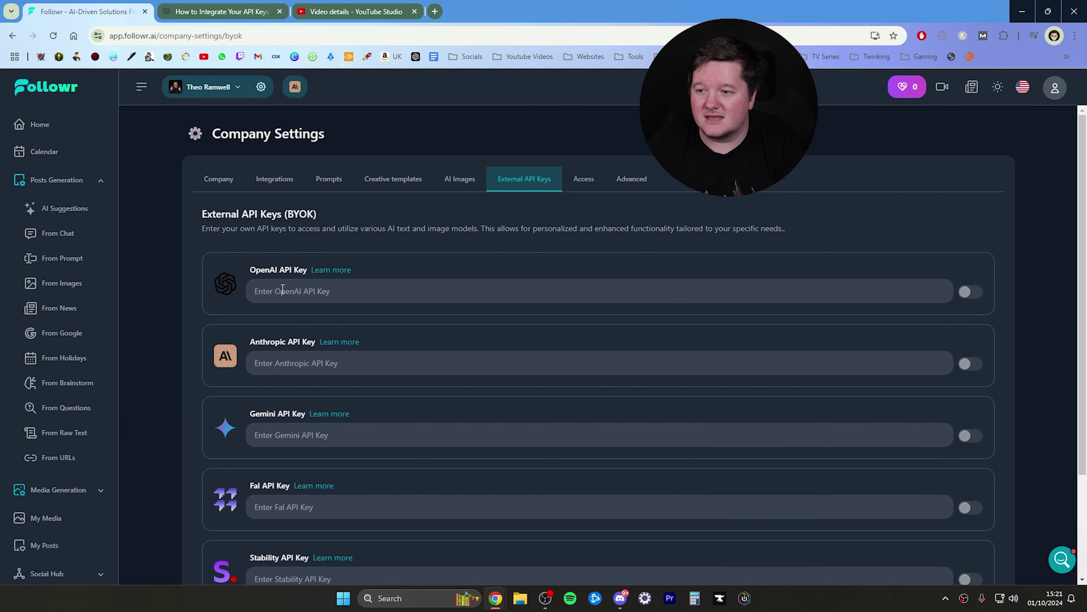
scroll(603, 317, down, 3)
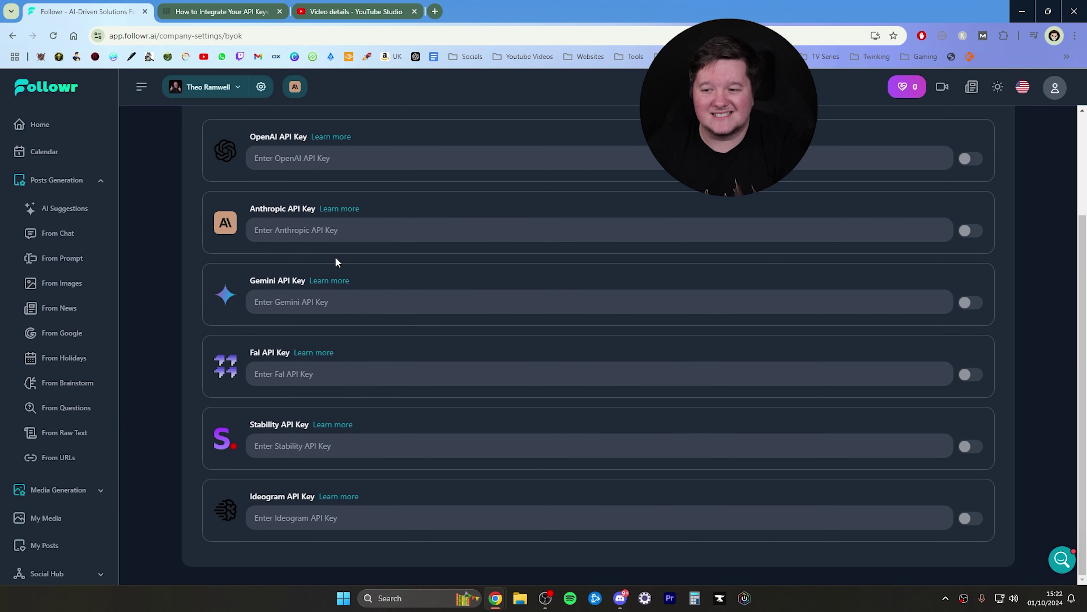
scroll(334, 255, up, 3)
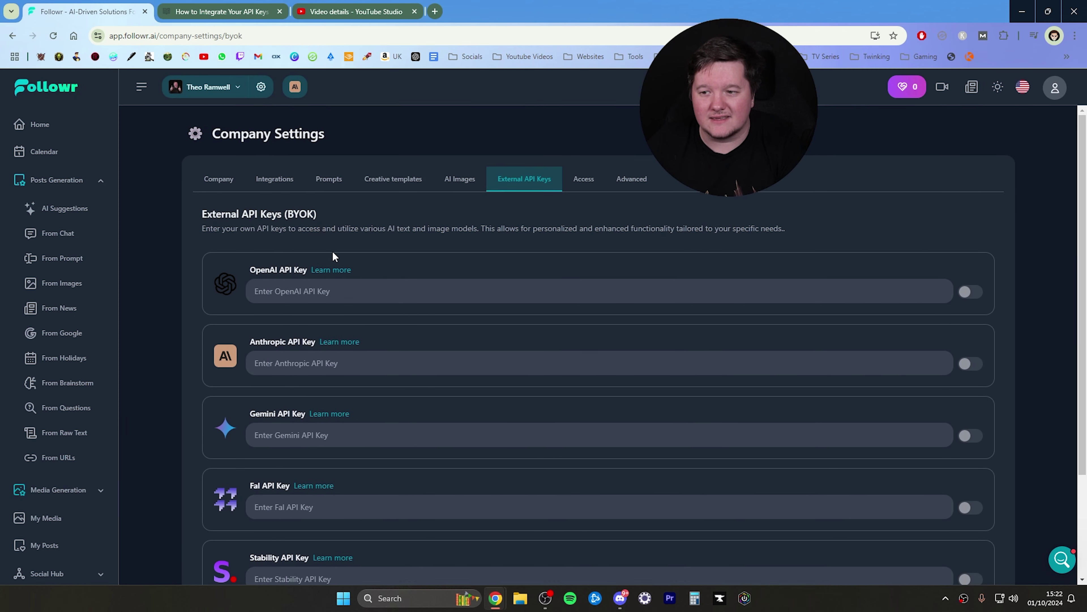
- Switch to the Company profile settings and briefly check the support chat
click(230, 181)
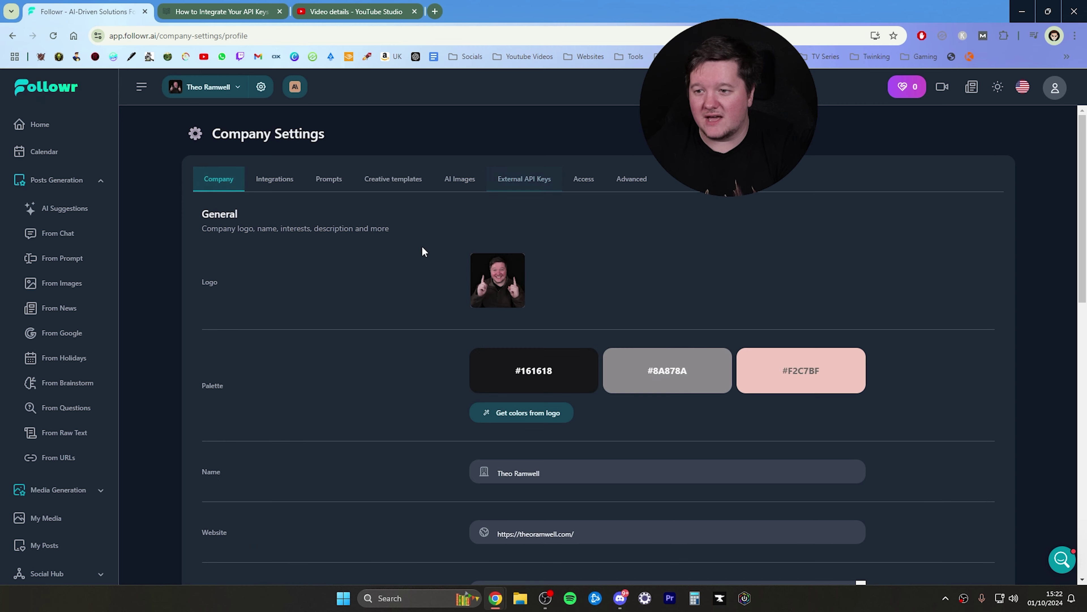
click(1059, 562)
scroll(963, 343, up, 5)
scroll(996, 334, down, 3)
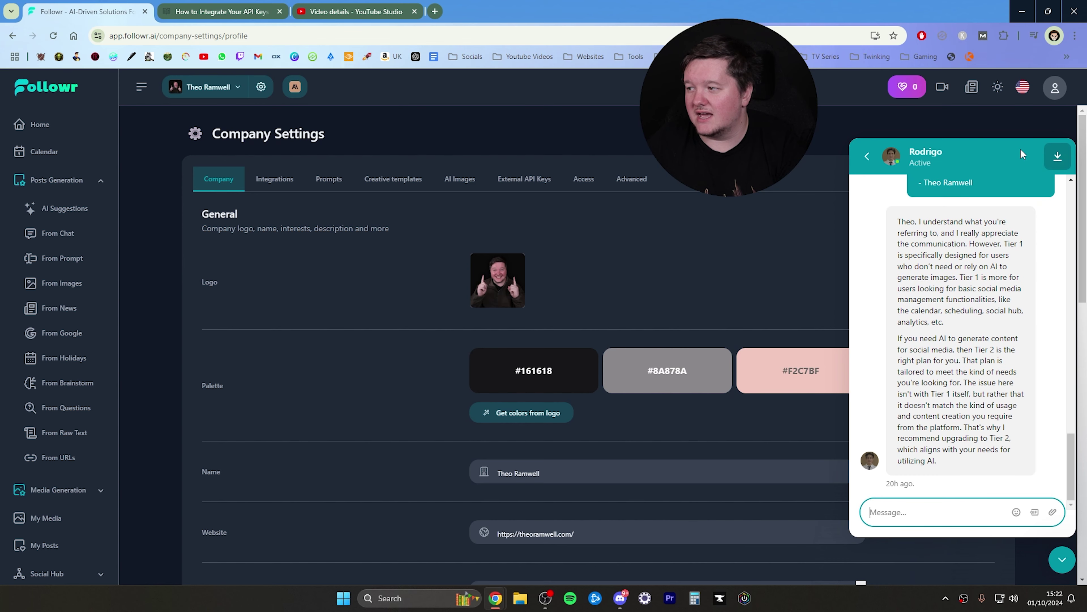
click(1066, 562)
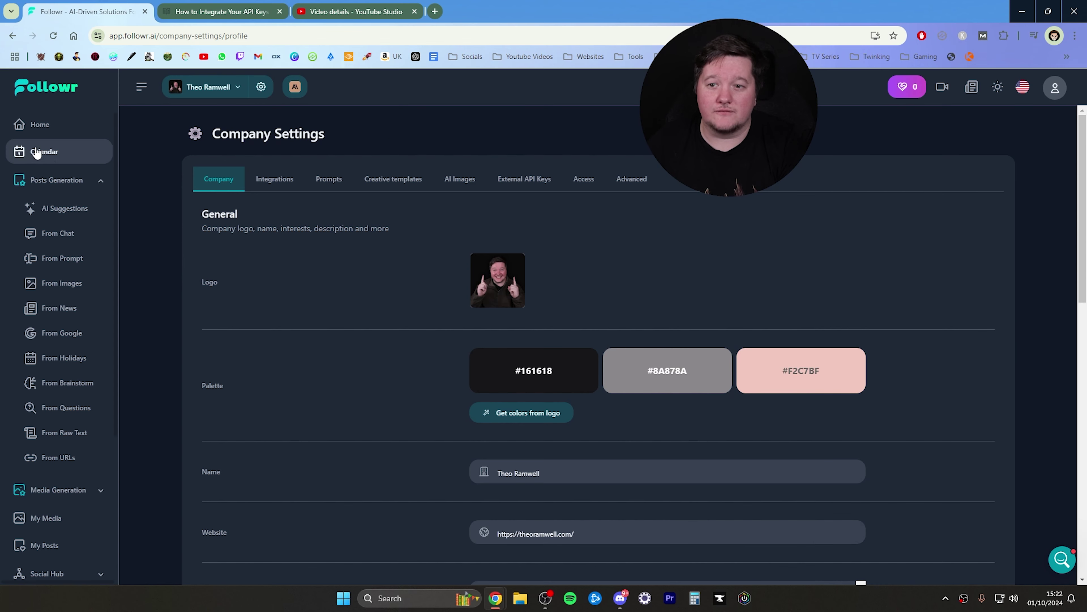
- Return to the Home dashboard offering Twitter Post and AI-Image suggestions
click(38, 132)
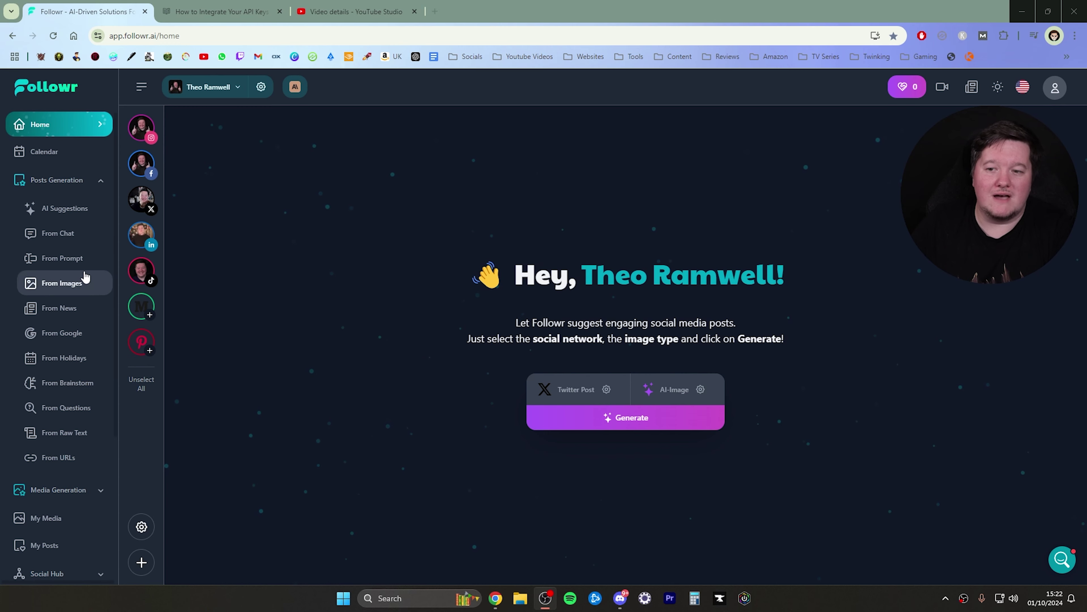
scroll(77, 303, down, 5)
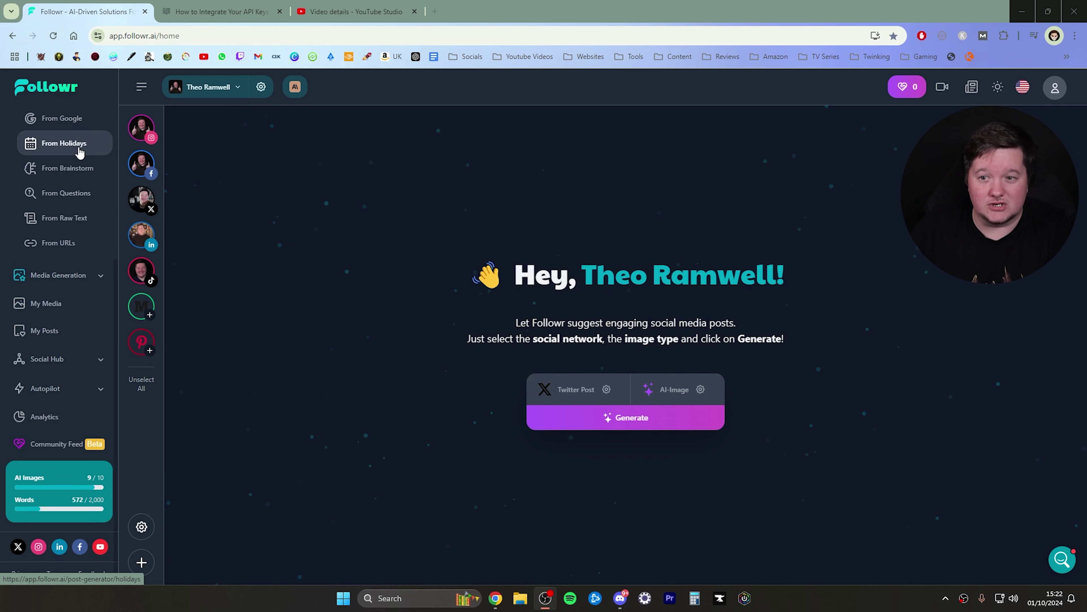
scroll(73, 148, up, 5)
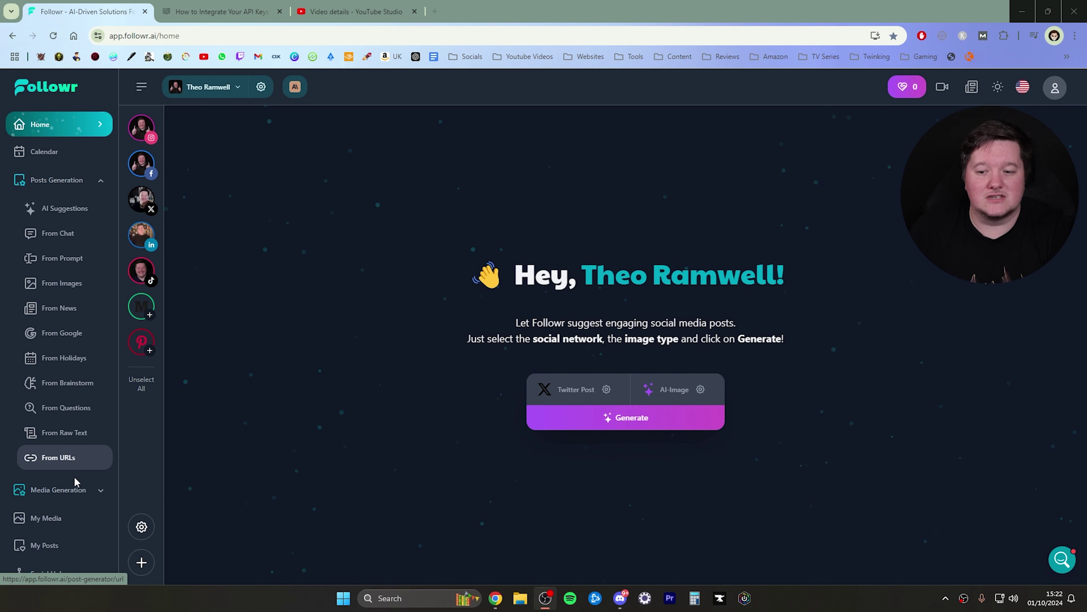
- Open the content calendar and scroll through October's scheduled posts down to Oct 30
click(69, 152)
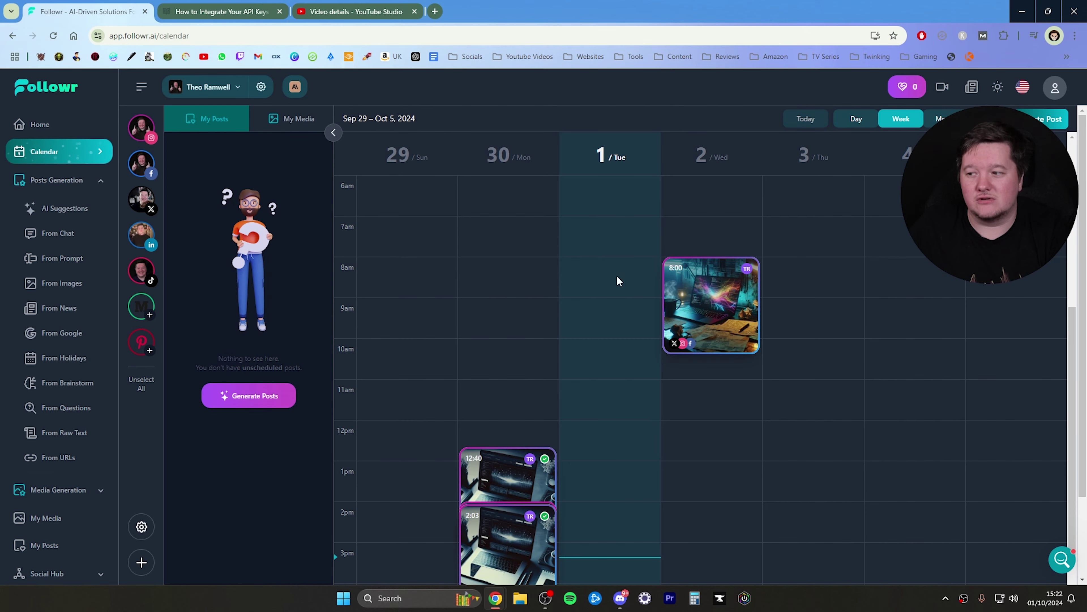
scroll(620, 280, down, 5)
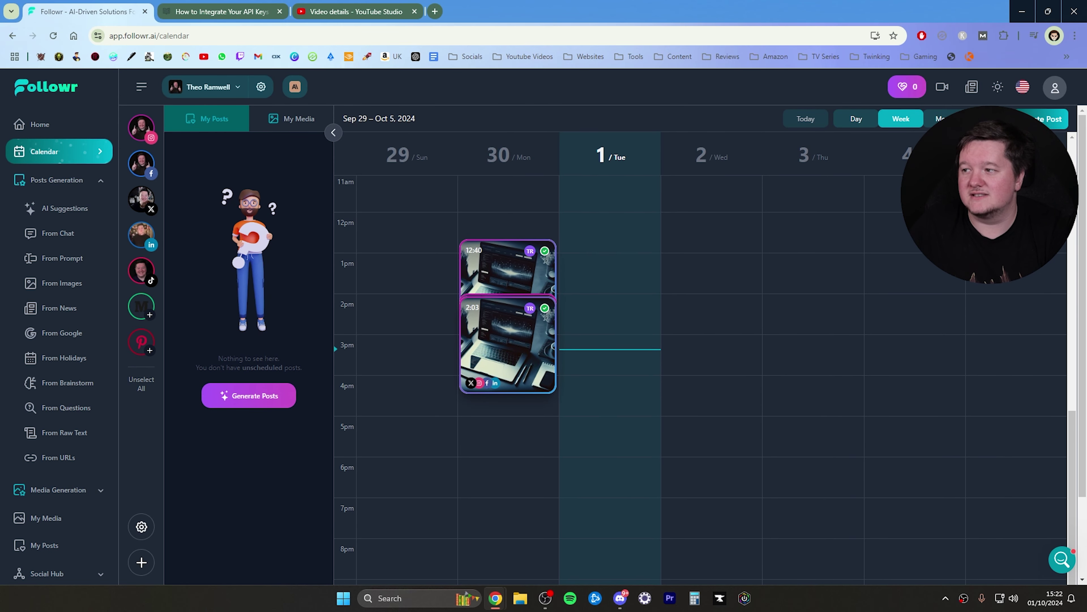
scroll(655, 367, up, 5)
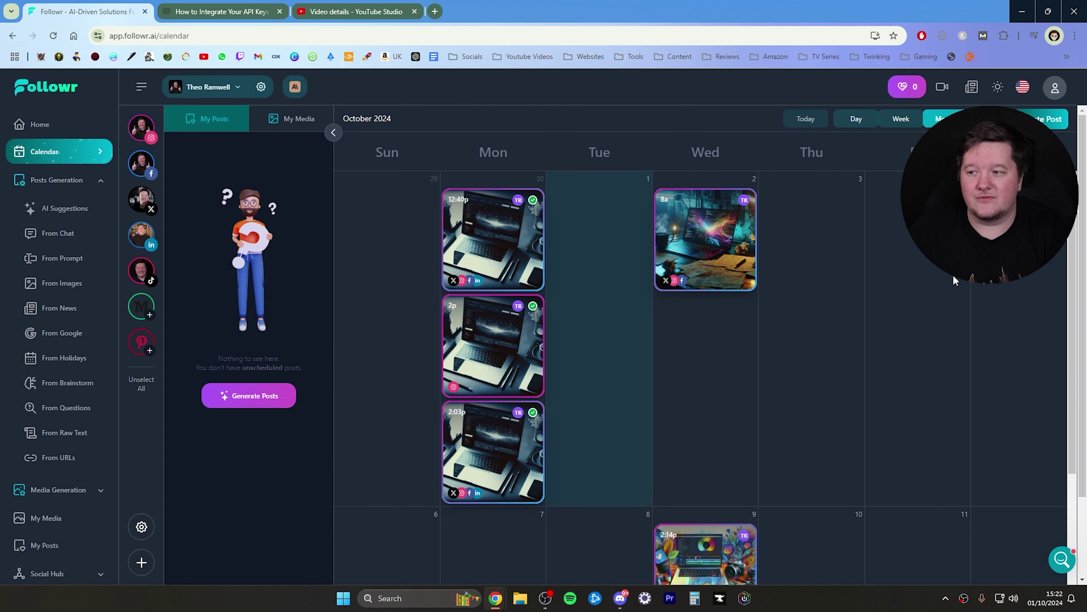
scroll(757, 365, down, 10)
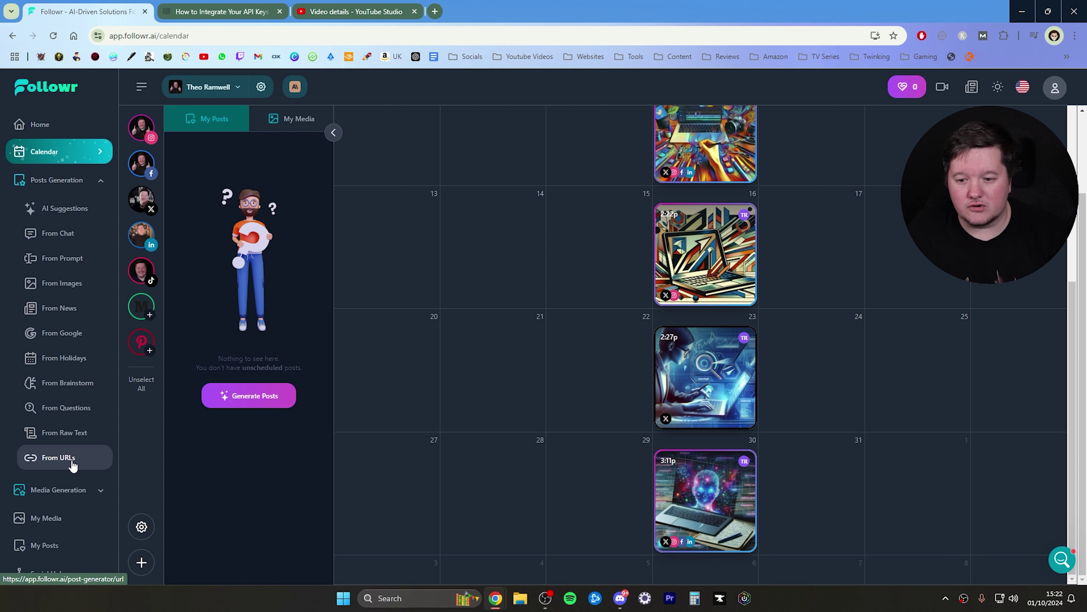
scroll(74, 468, down, 5)
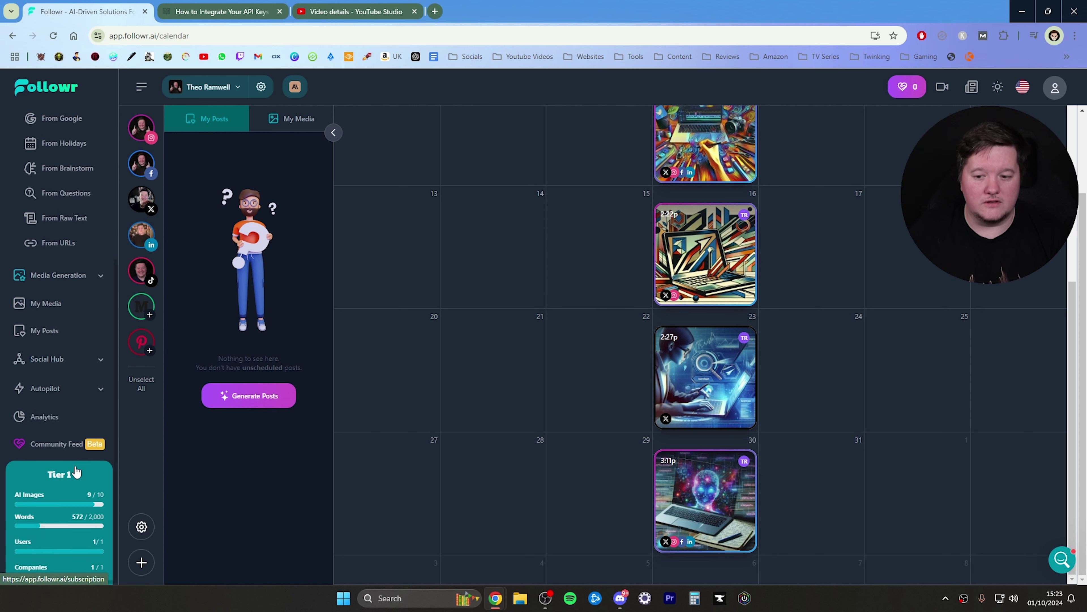
scroll(77, 471, down, 3)
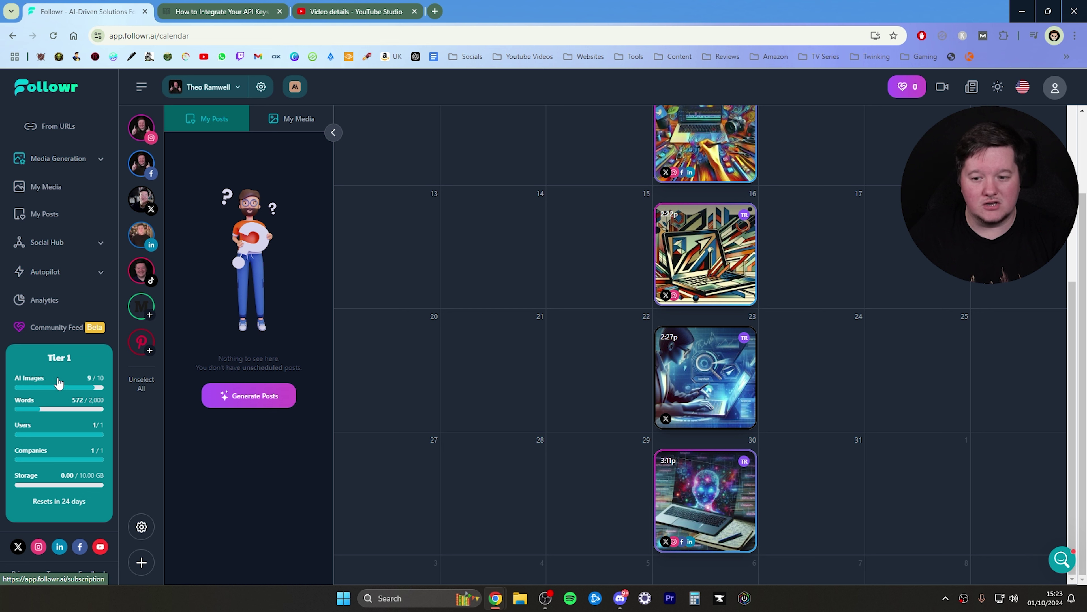
scroll(60, 372, up, 3)
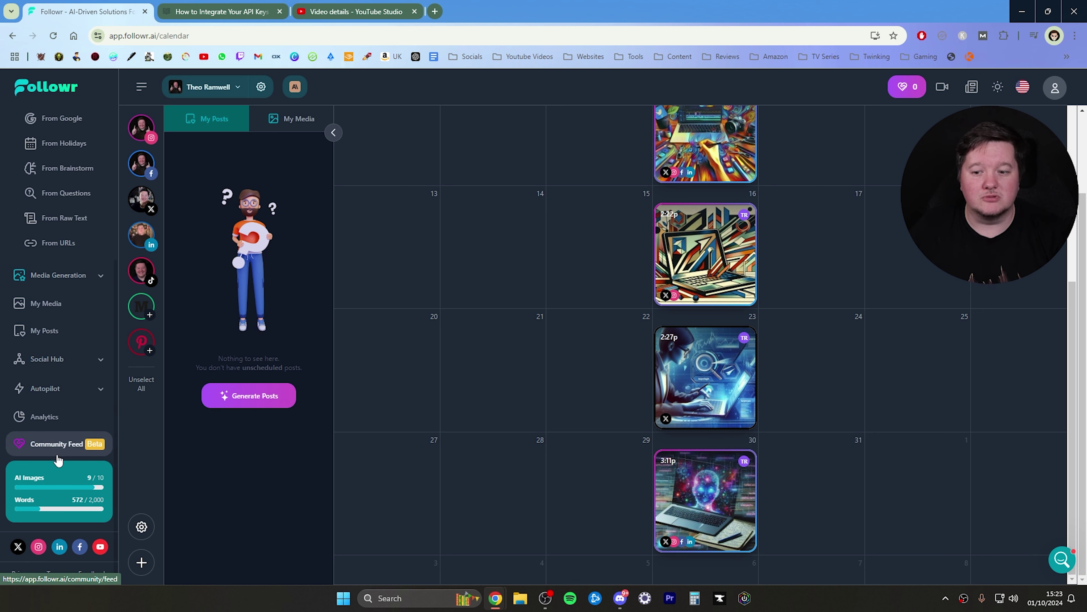
scroll(59, 459, down, 3)
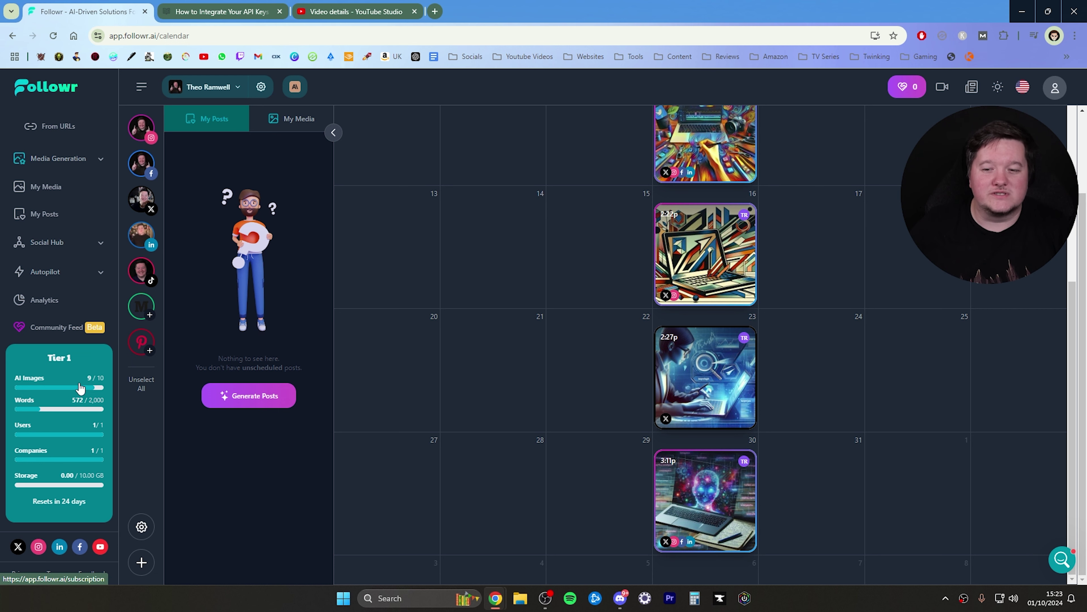
scroll(84, 396, up, 3)
- Open the Tier 1 subscription page with 1,428 words and 1 AI image left, and collapse Posts Generation
click(71, 463)
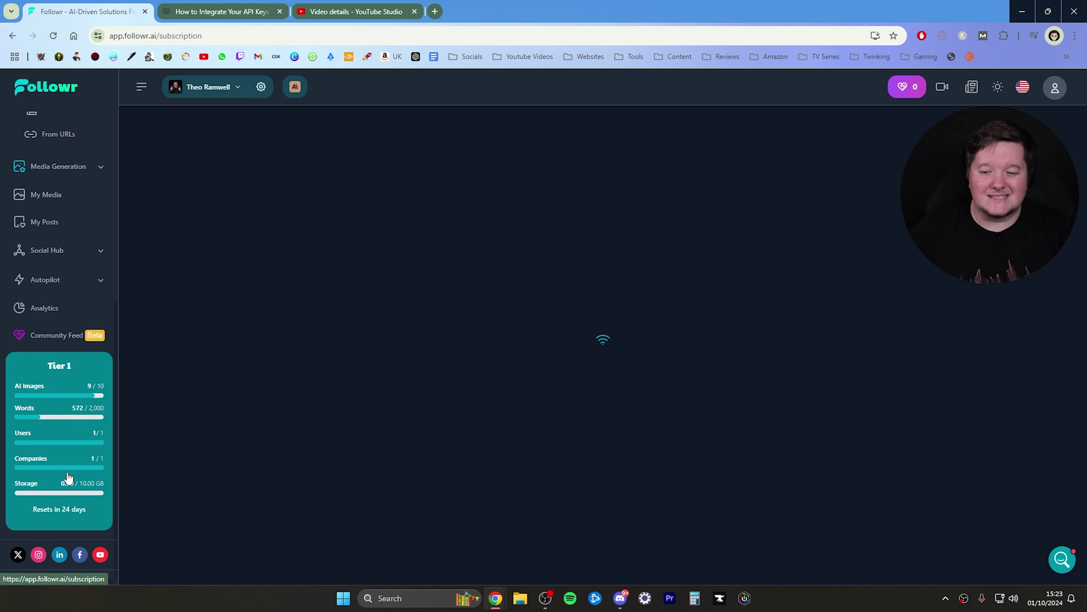
mouse_move(72, 437)
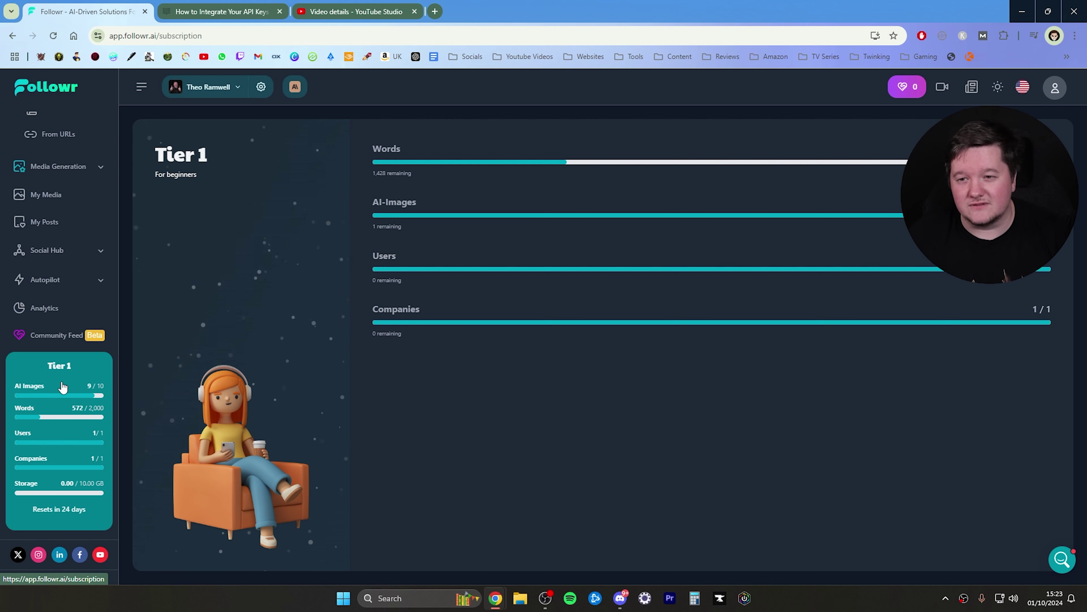
scroll(68, 351, up, 3)
scroll(71, 407, down, 3)
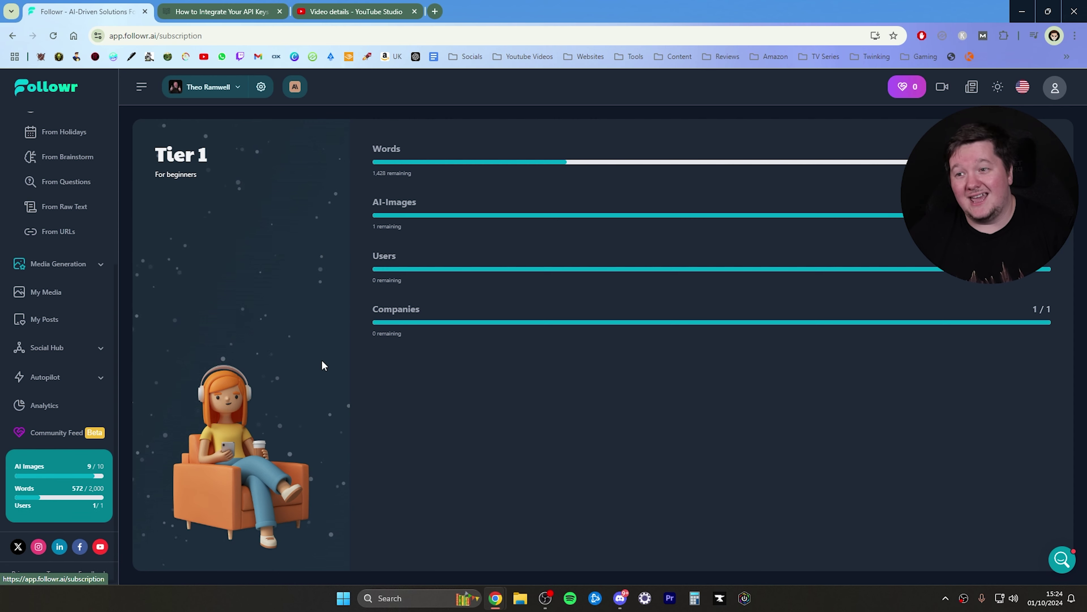
scroll(85, 182, up, 4)
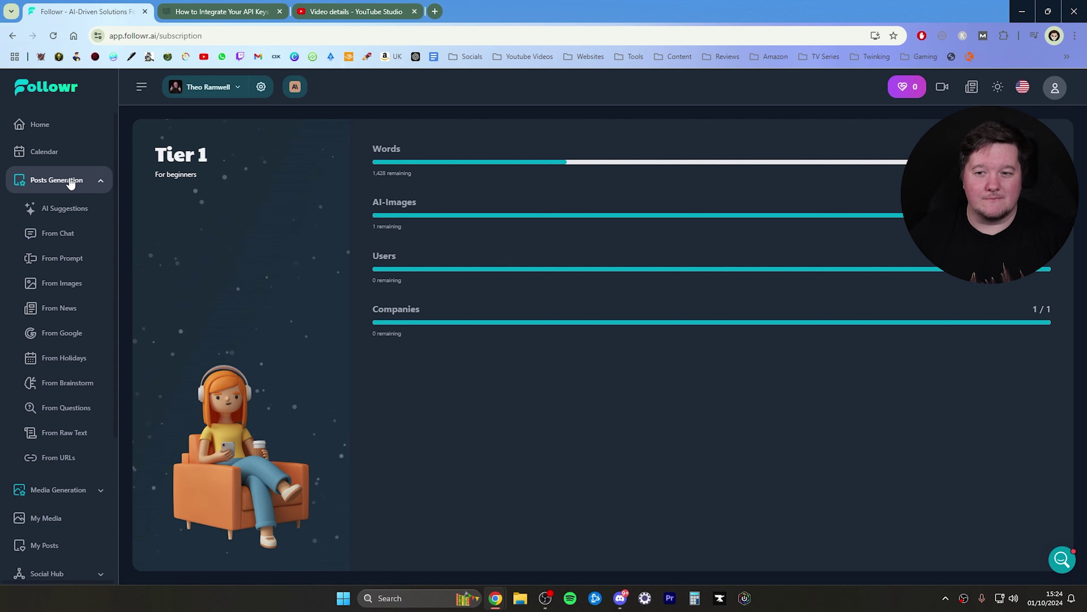
click(99, 182)
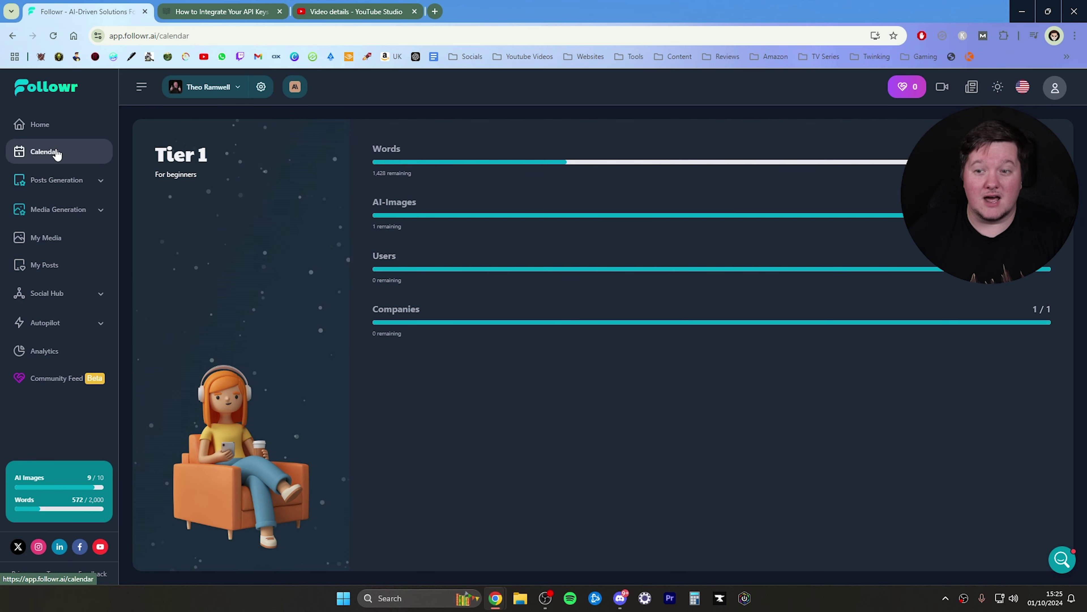
- Open the October 2024 calendar showing posts on the 9th, 16th, 23rd and 30th
click(44, 151)
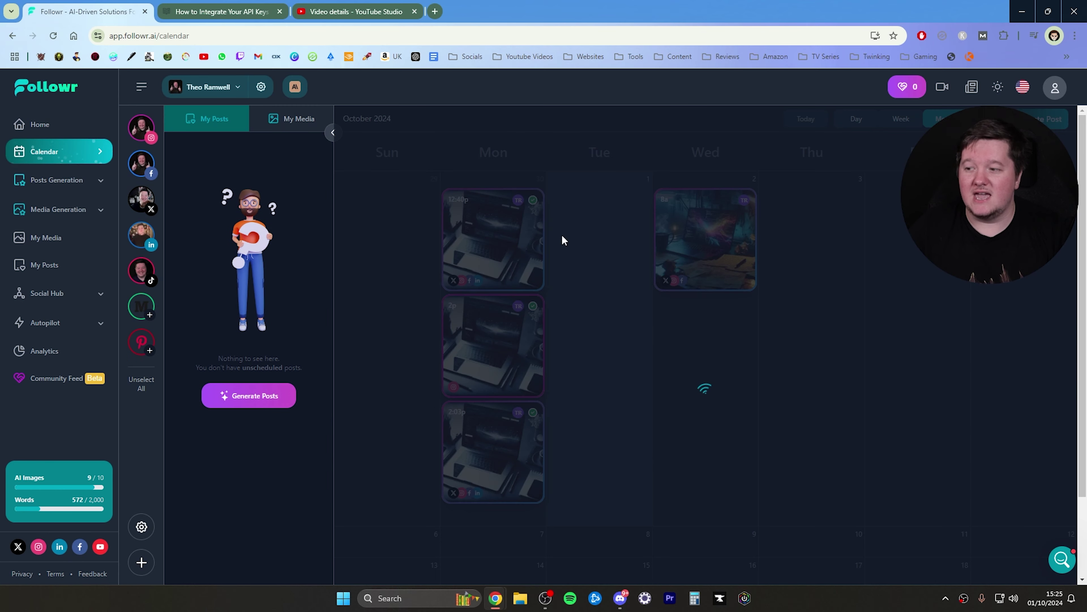
scroll(740, 315, down, 3)
scroll(739, 315, down, 1)
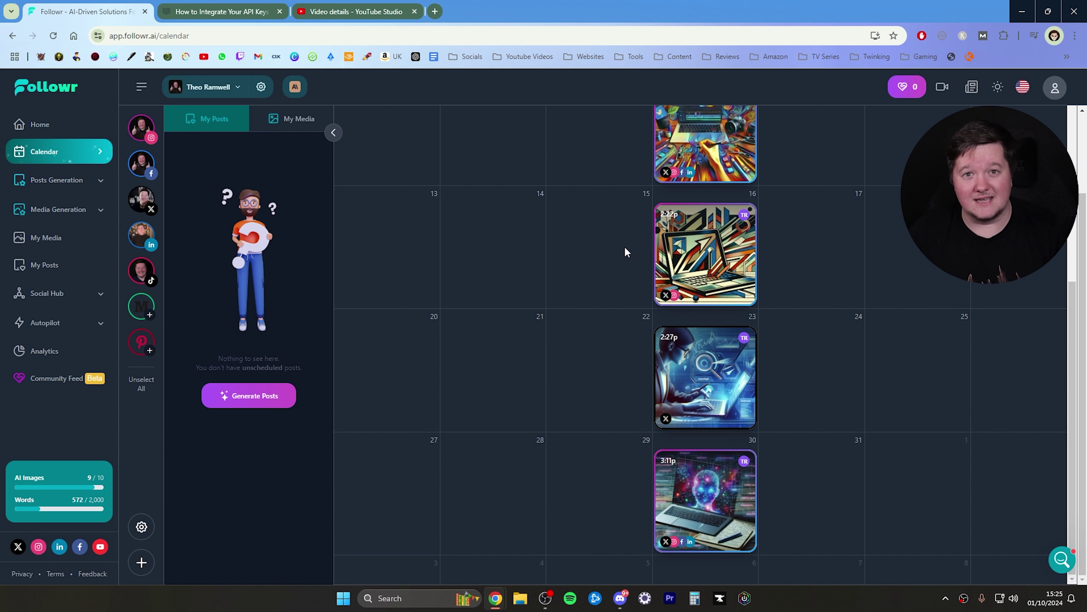
scroll(622, 253, up, 2)
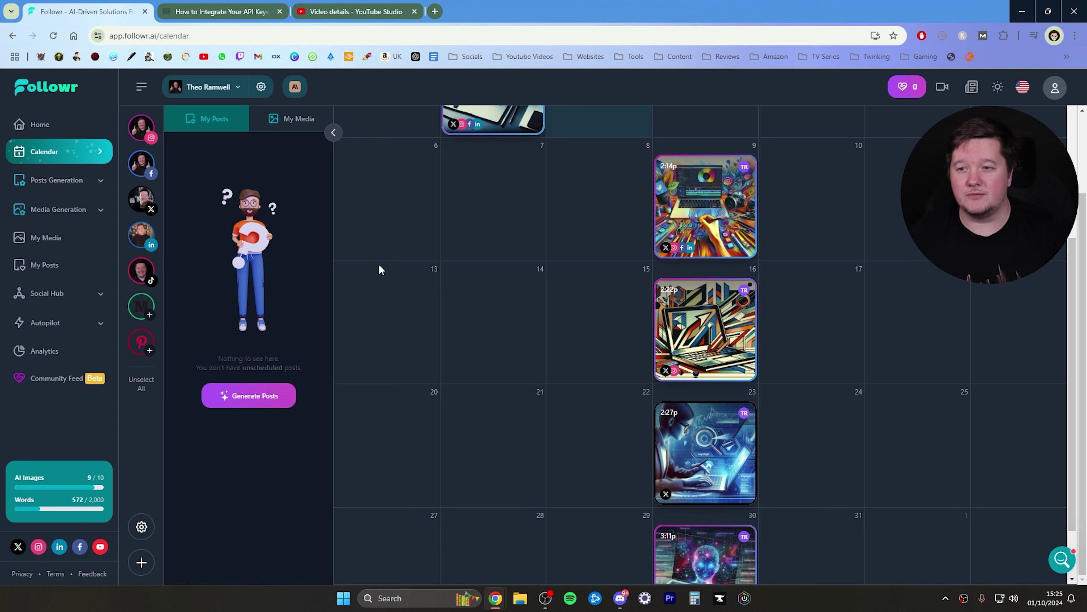
scroll(505, 333, up, 8)
scroll(625, 288, down, 10)
scroll(764, 316, down, 5)
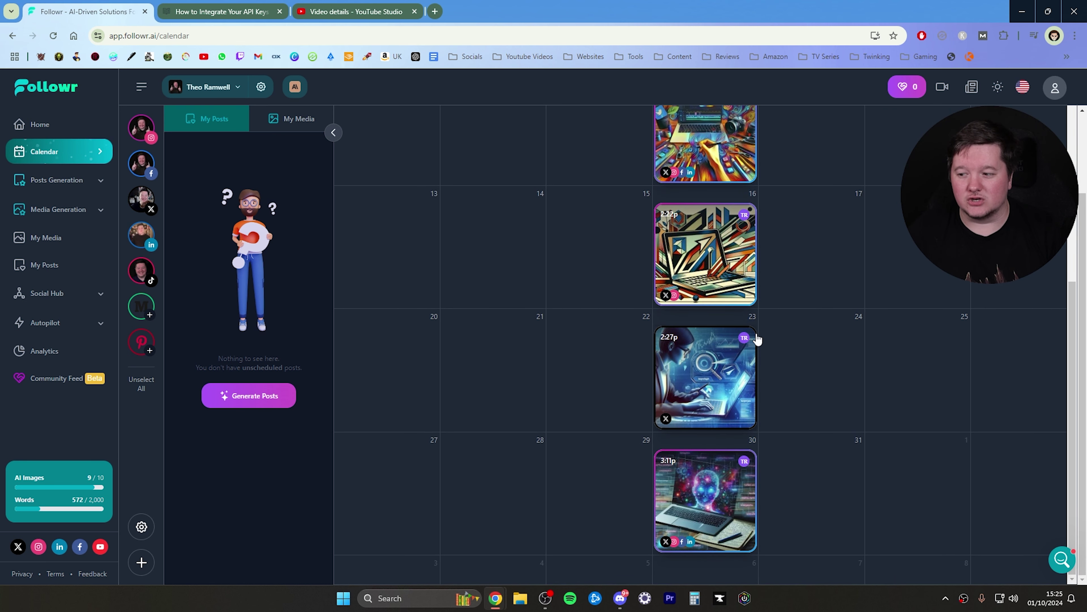